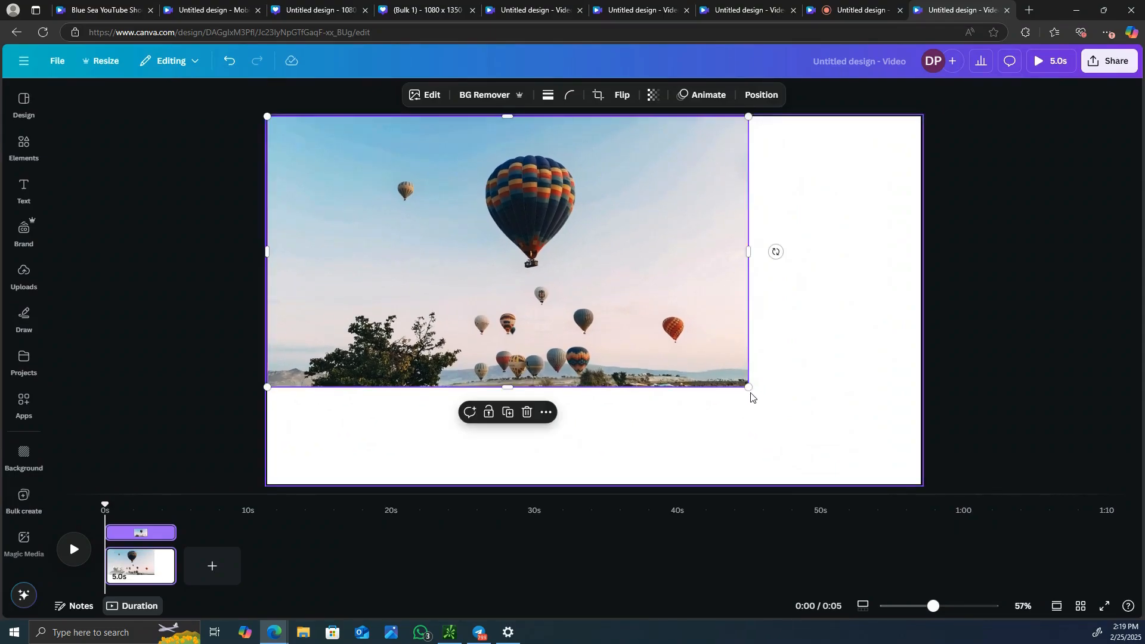
- Enlarge the balloon photo to fill the page and separate the big balloon and the six smaller ones nearest it using Magic Grab
left_click_drag(750, 389, 935, 461)
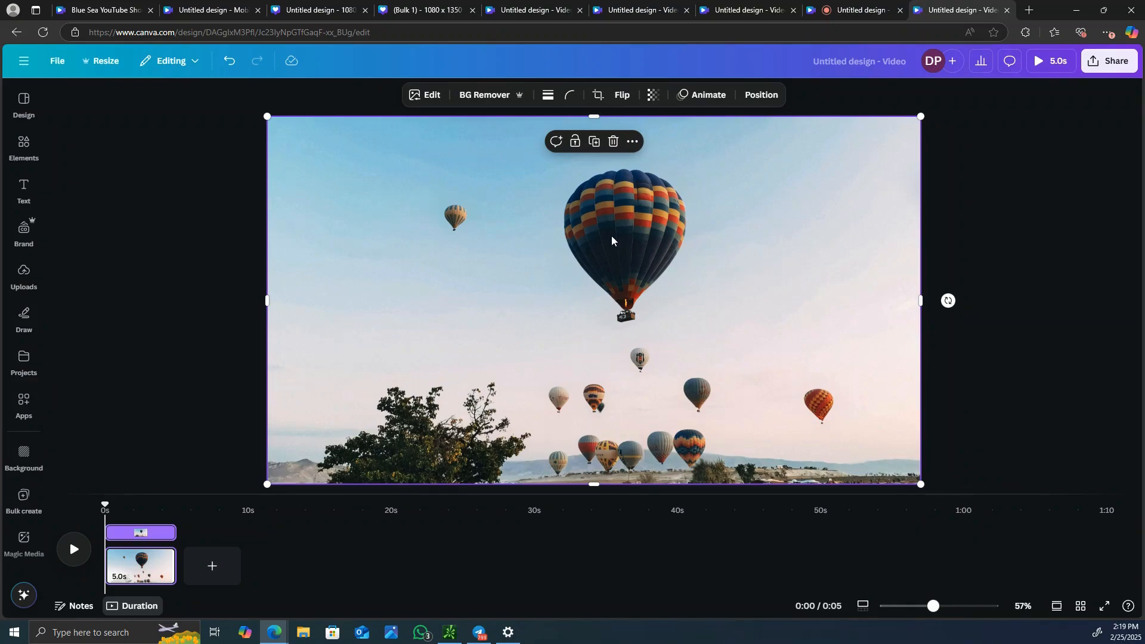
left_click(425, 96)
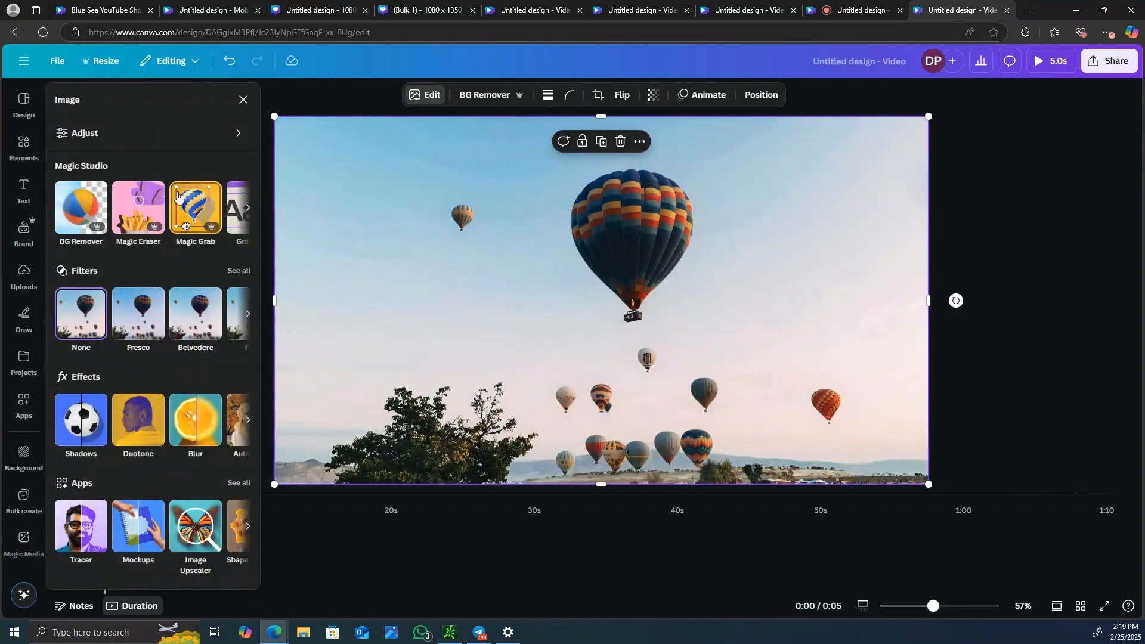
left_click(180, 207)
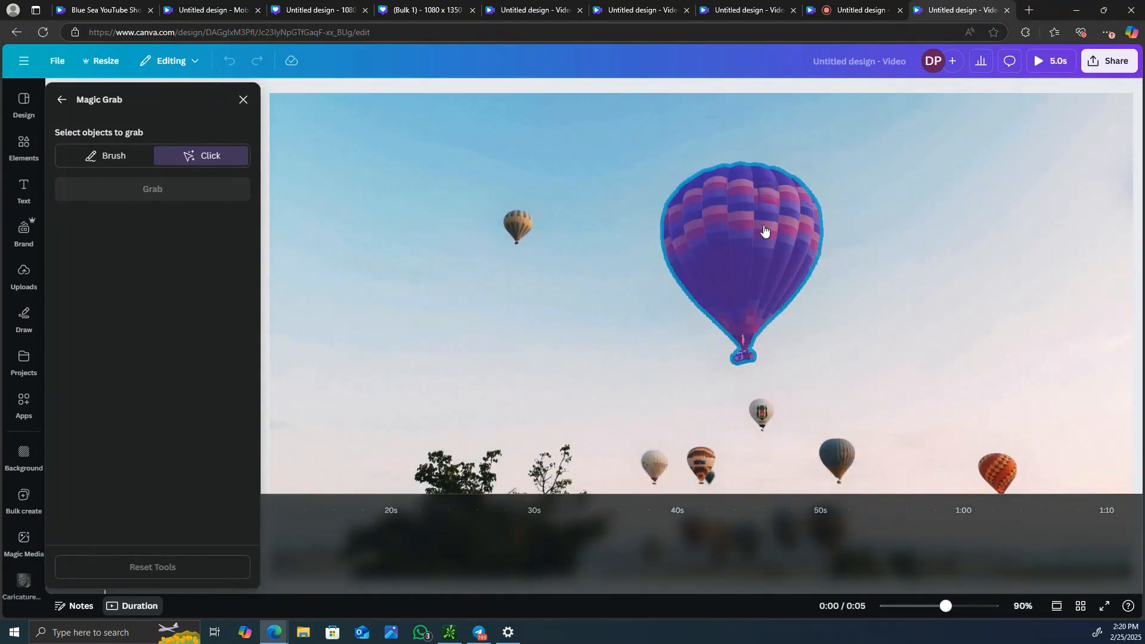
left_click(765, 231)
left_click(515, 227)
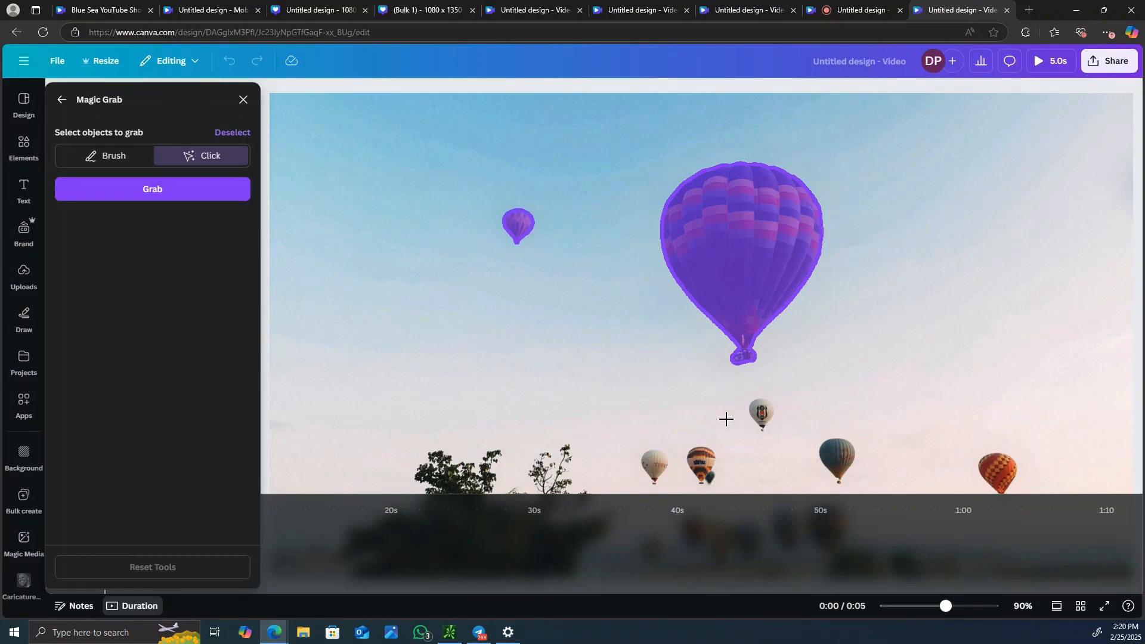
left_click(765, 420)
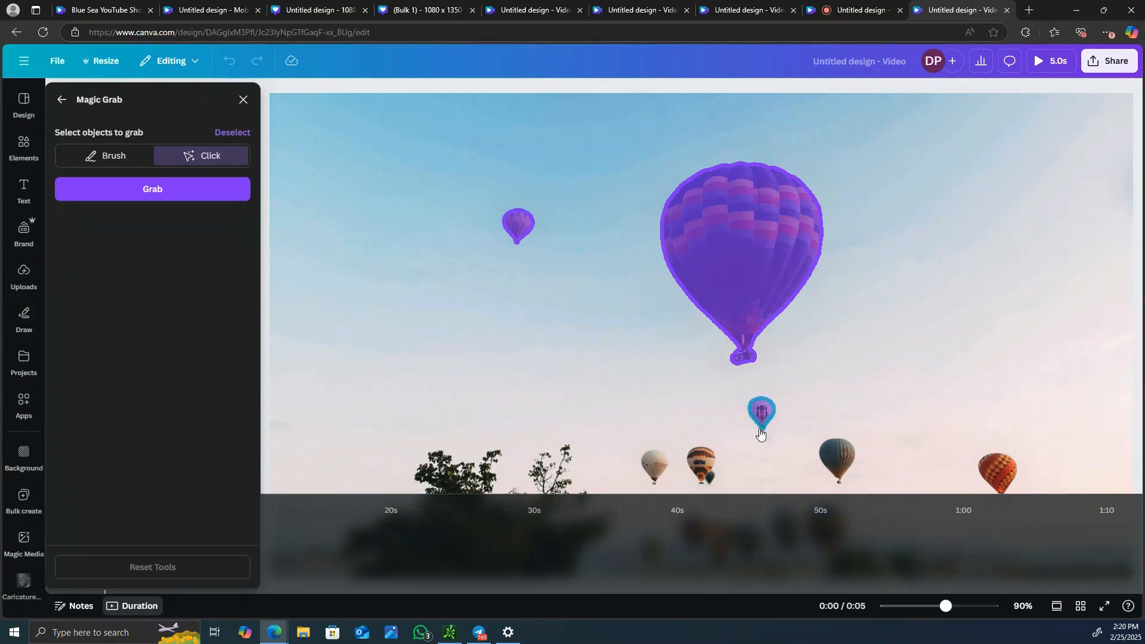
left_click(694, 468)
left_click(654, 469)
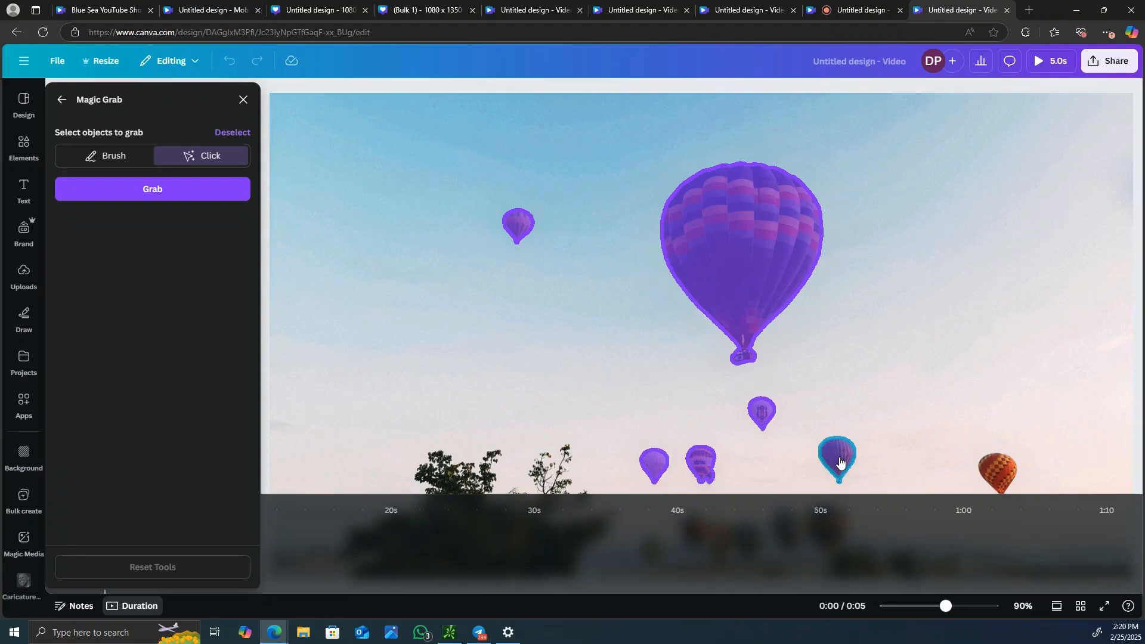
left_click(836, 456)
left_click(1008, 474)
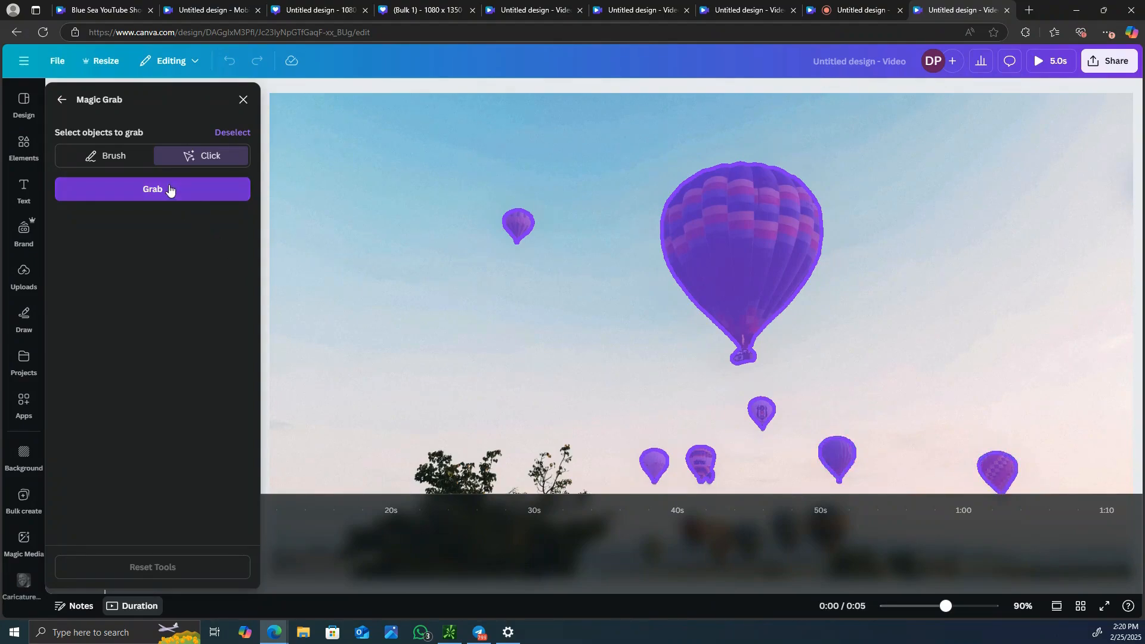
left_click(169, 189)
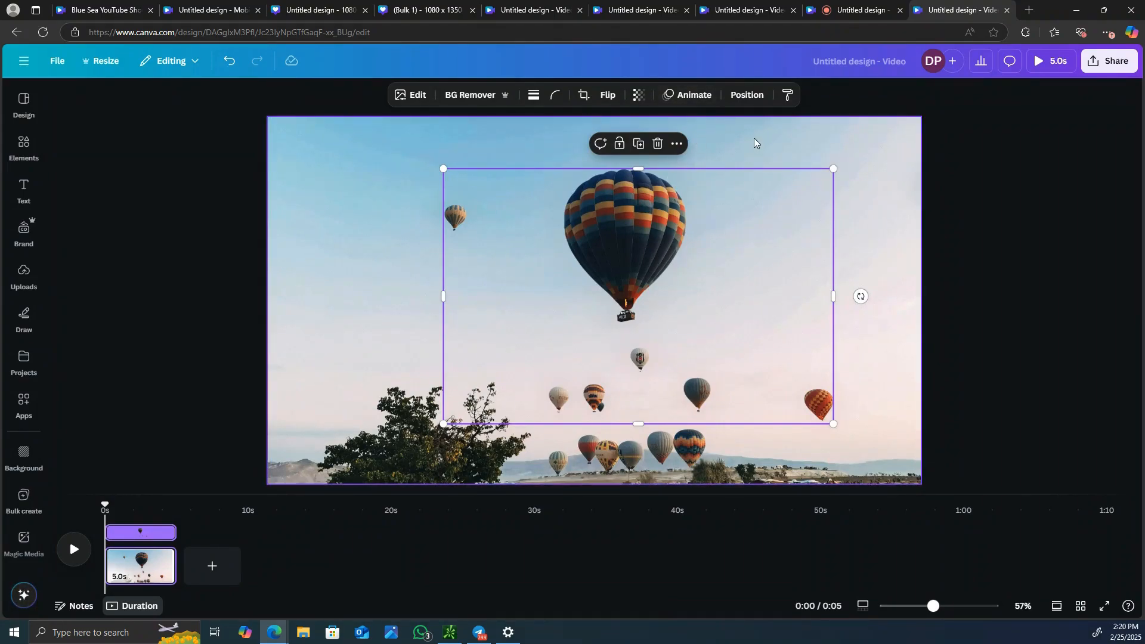
- Apply the Tectonic animation to the grabbed balloons and play the video to preview it
left_click(692, 99)
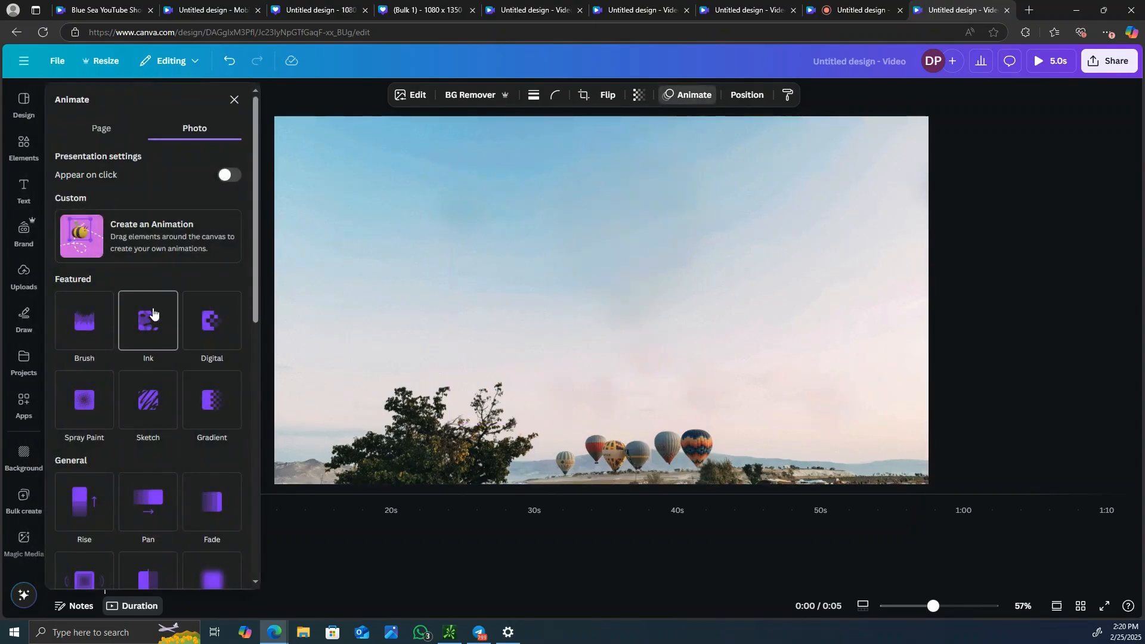
scroll(149, 322, "down", 1)
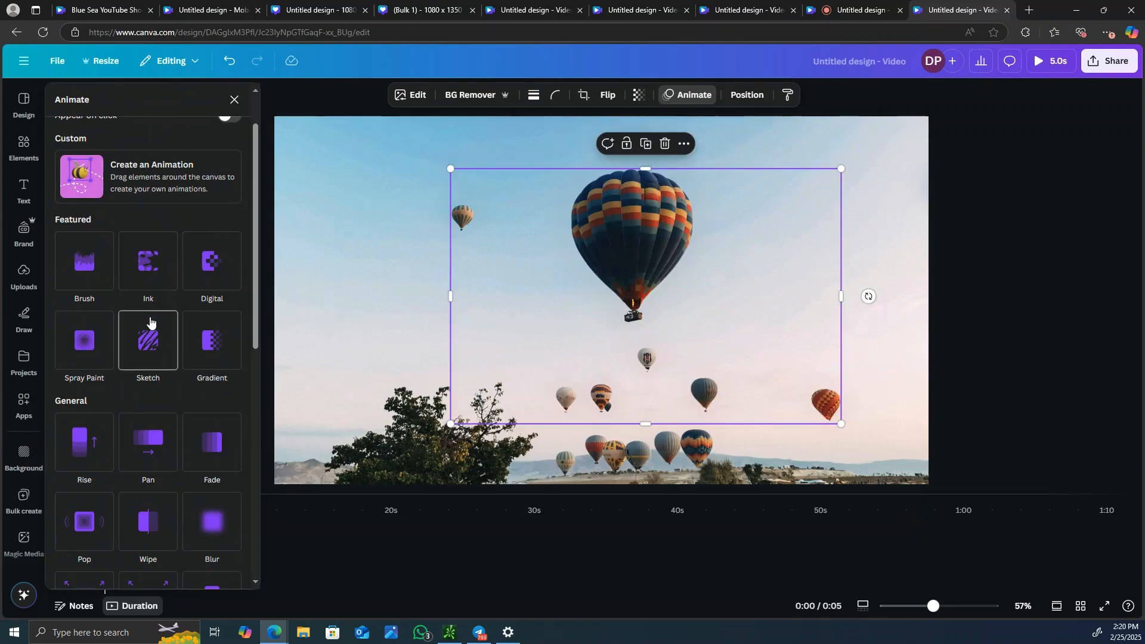
scroll(150, 322, "down", 1)
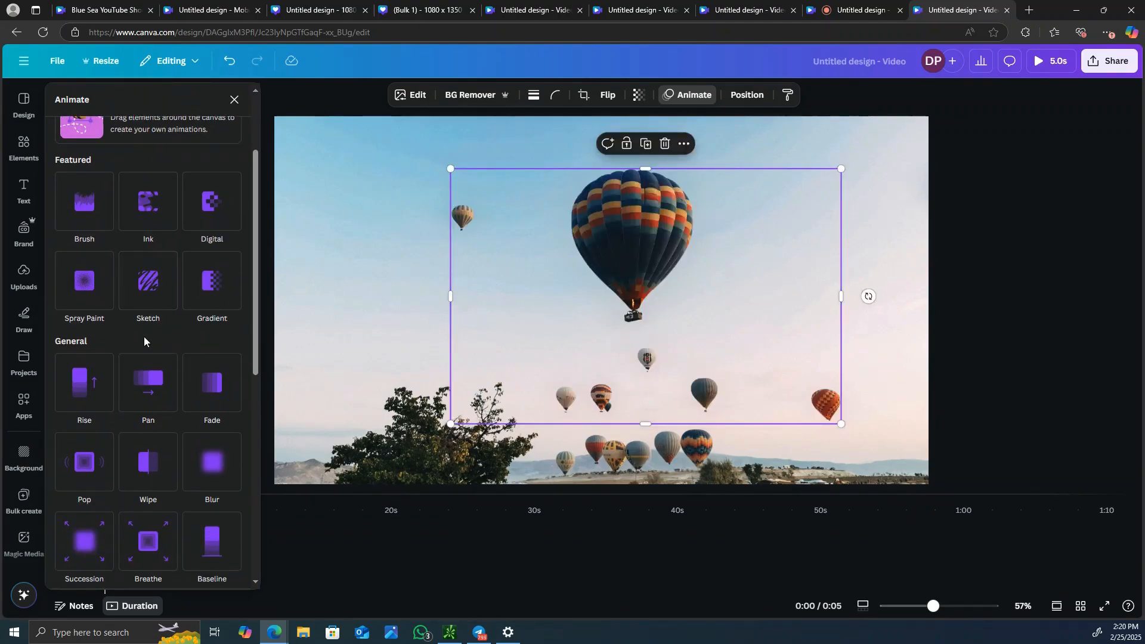
scroll(144, 336, "down", 2)
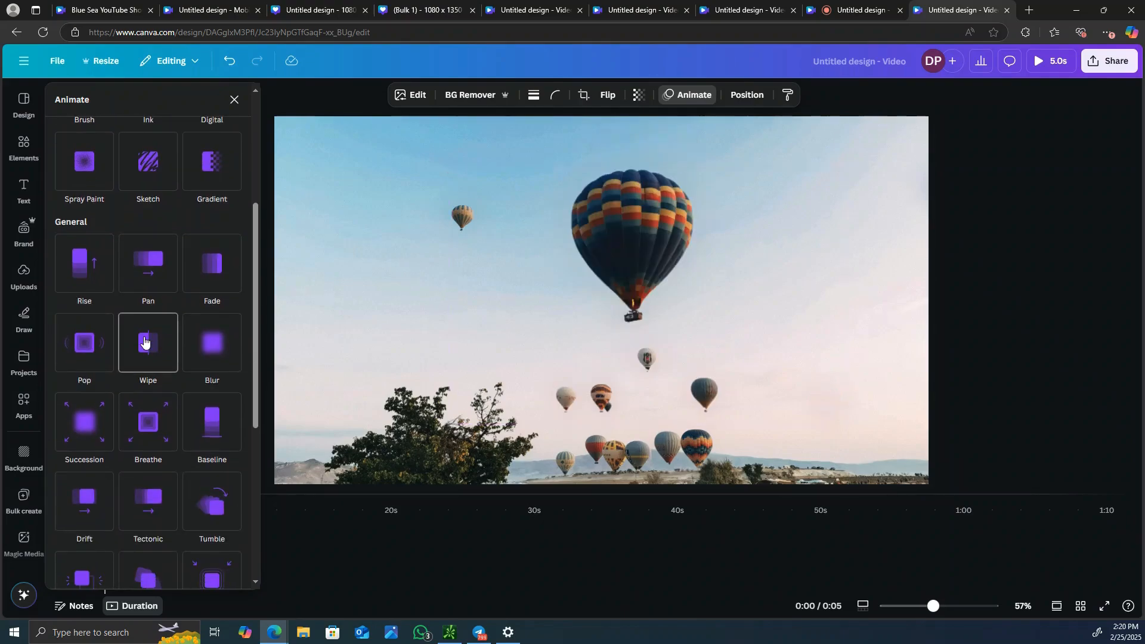
scroll(145, 341, "down", 2)
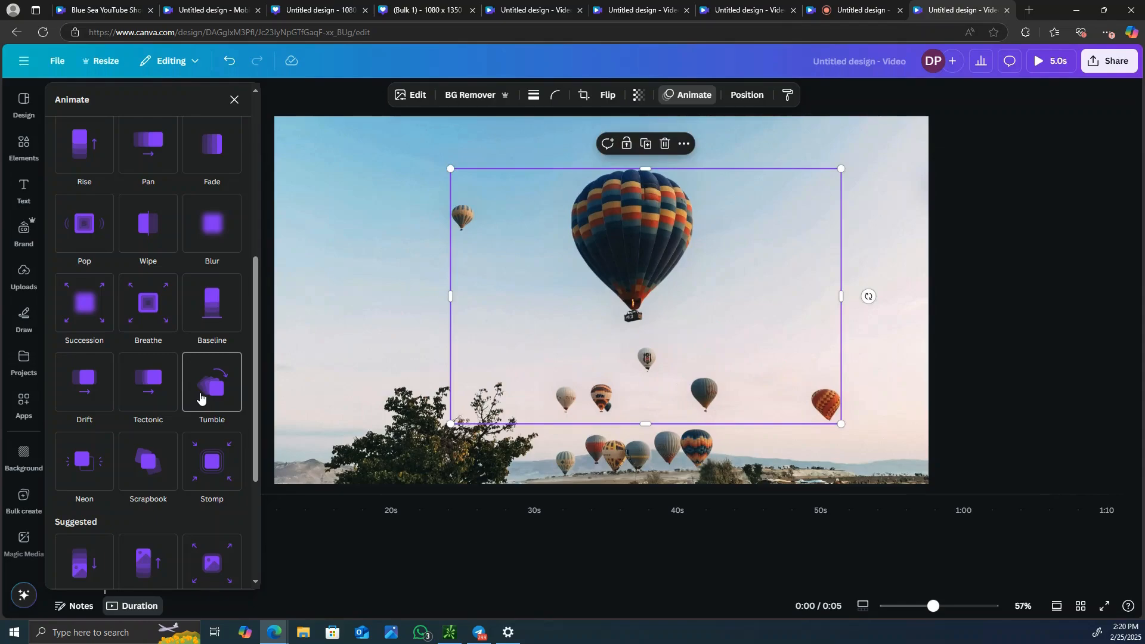
scroll(94, 549, "down", 1)
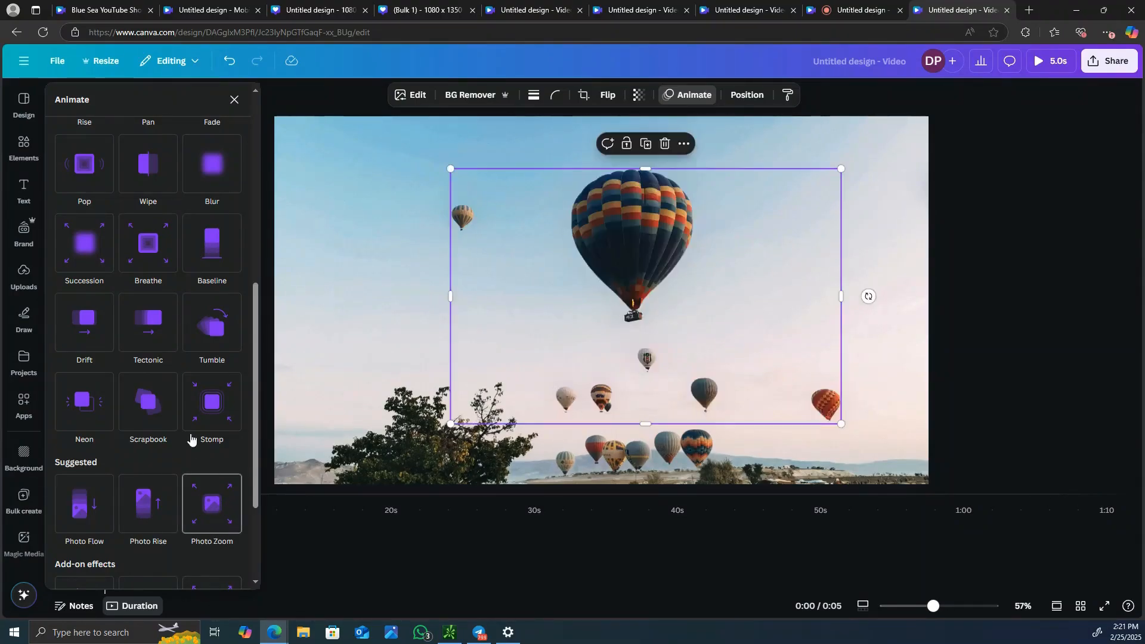
left_click(144, 338)
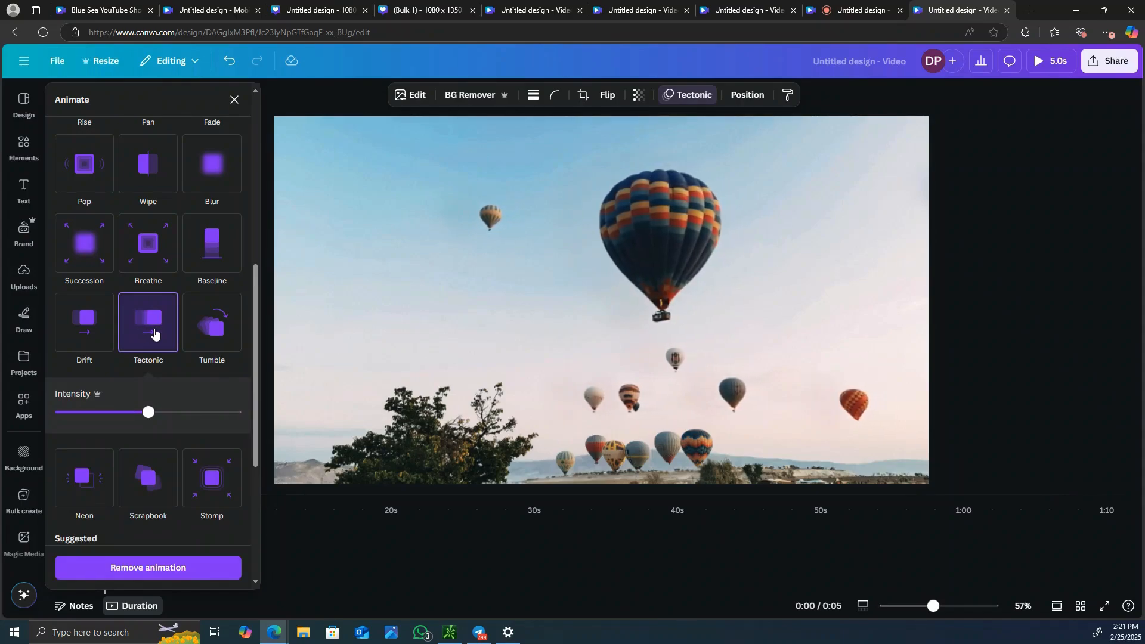
left_click(1009, 266)
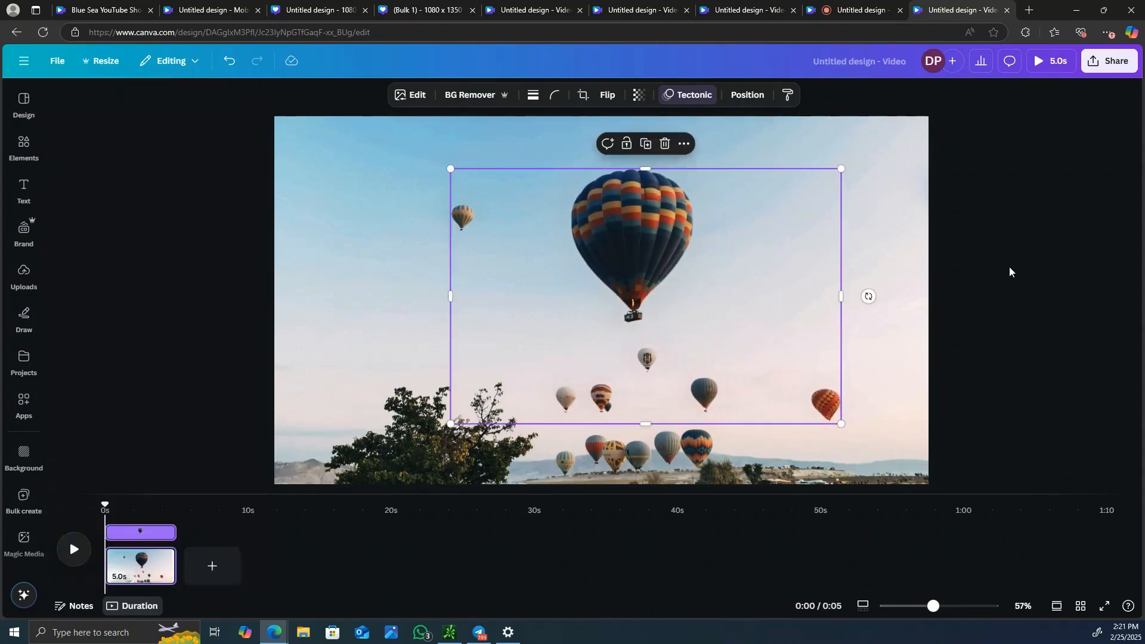
left_click(73, 550)
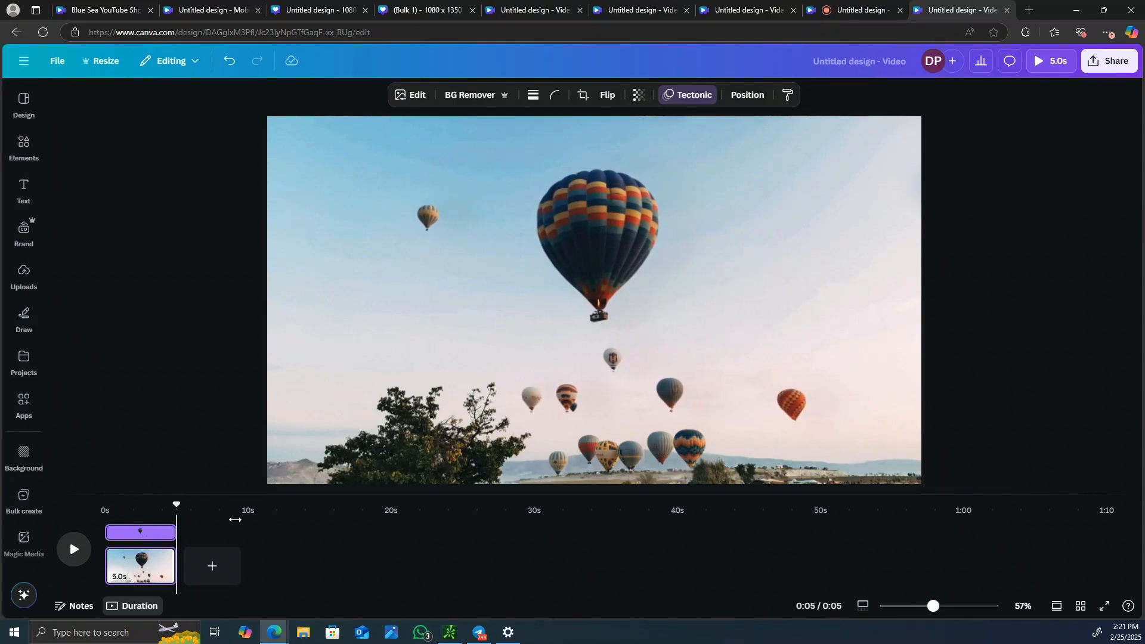
- Download the animated balloon design as an MP4 video at 1080p (HD) quality
left_click(1117, 63)
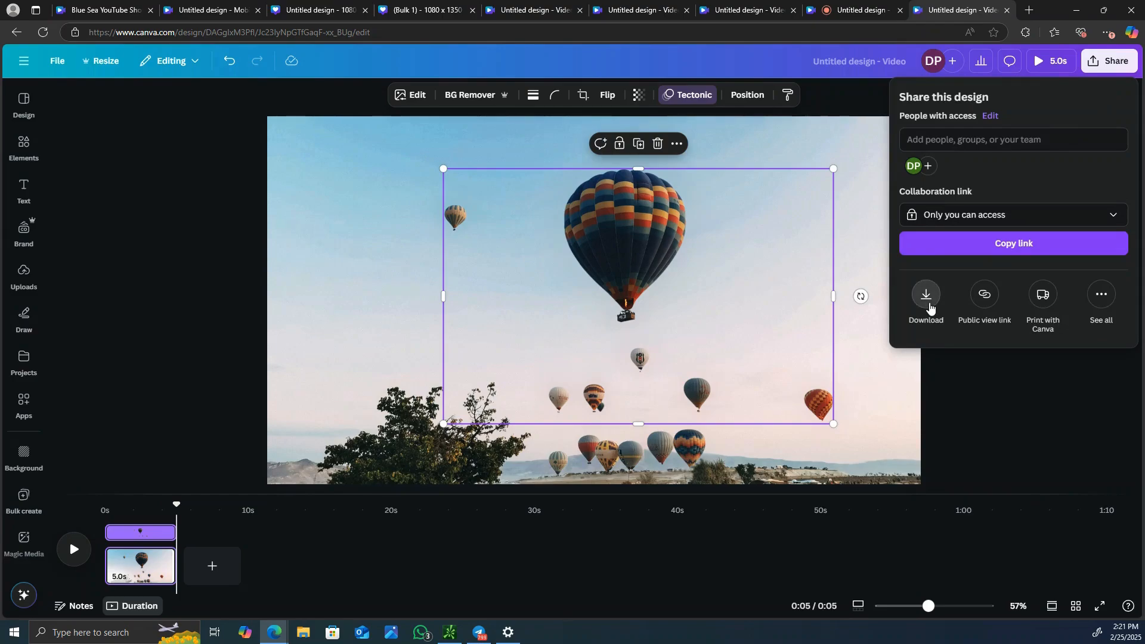
left_click(926, 295)
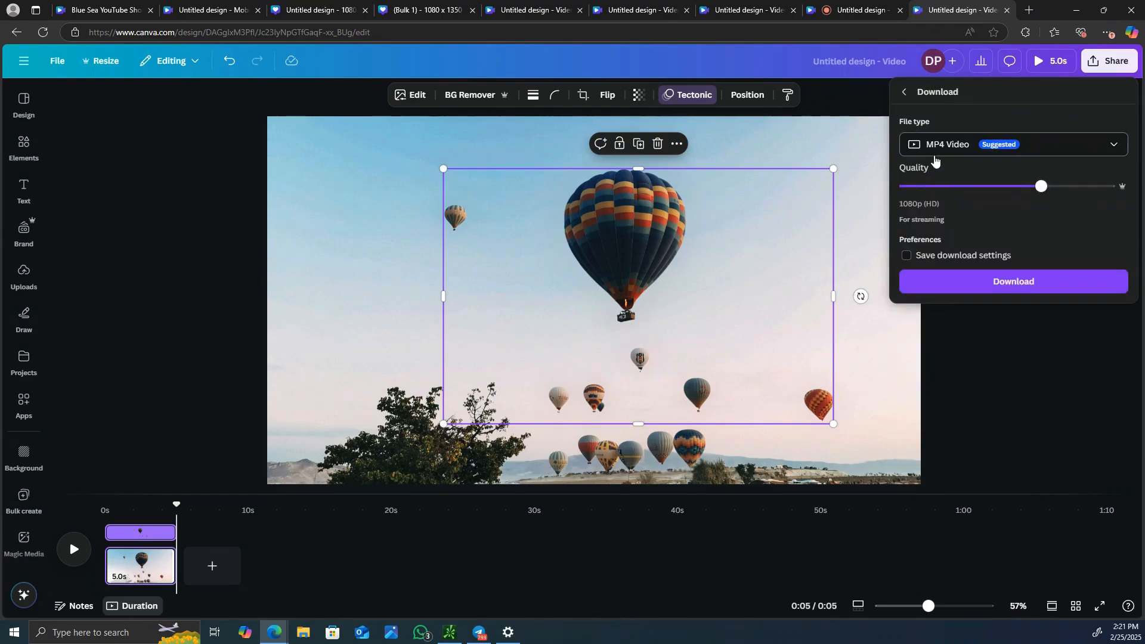
left_click(1004, 282)
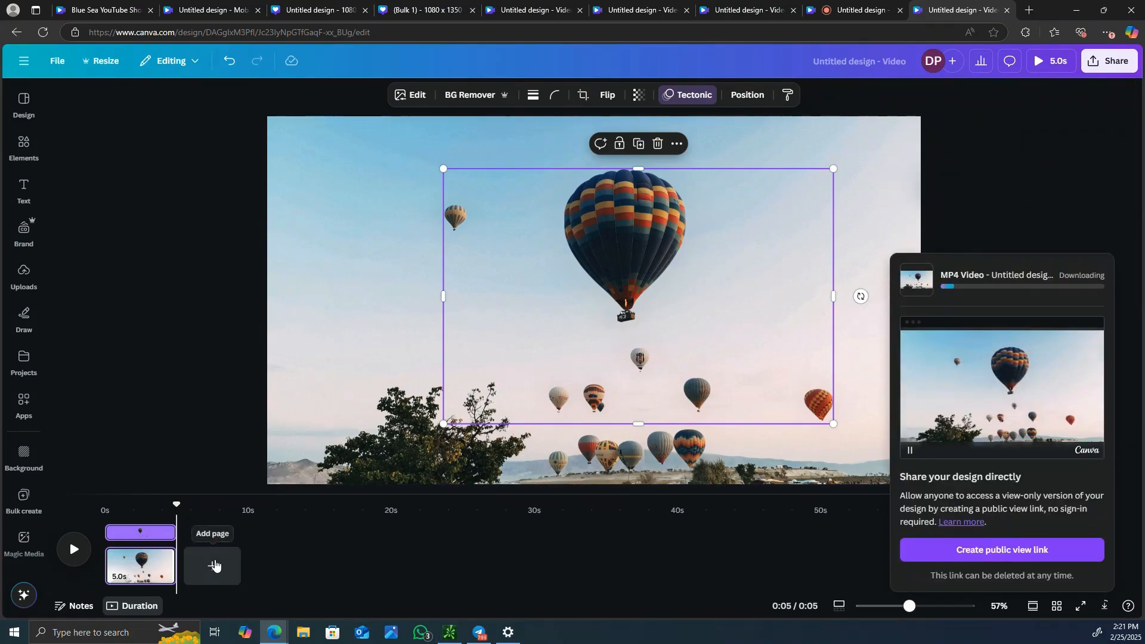
- Add a blank second page and search the elements library for "dog jumping", showing only photos
left_click(213, 564)
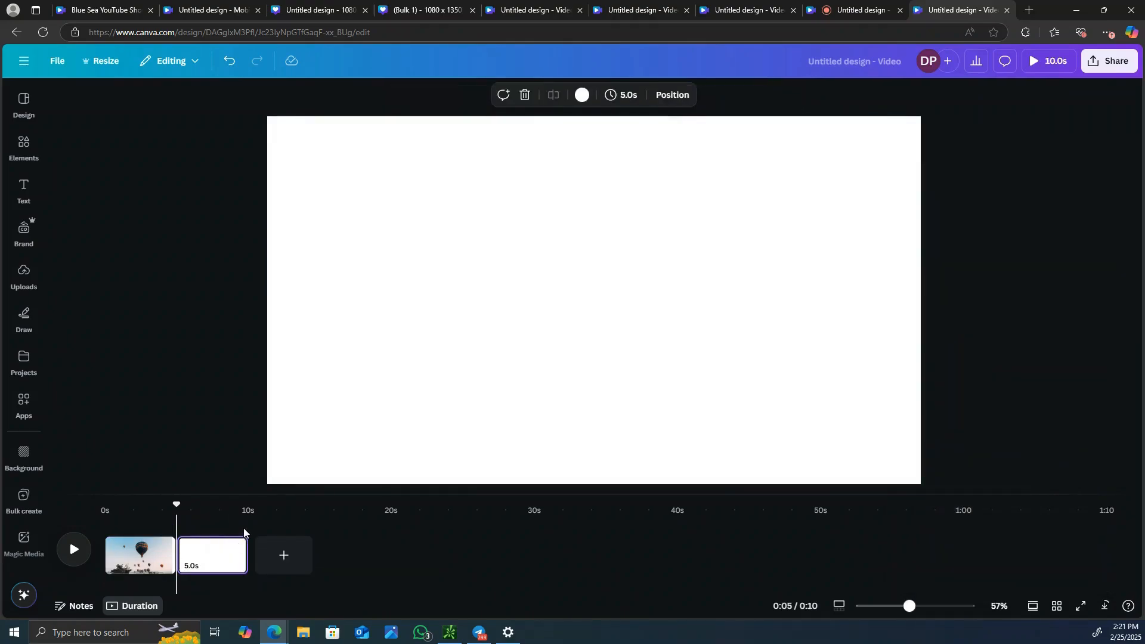
left_click(31, 192)
left_click(24, 144)
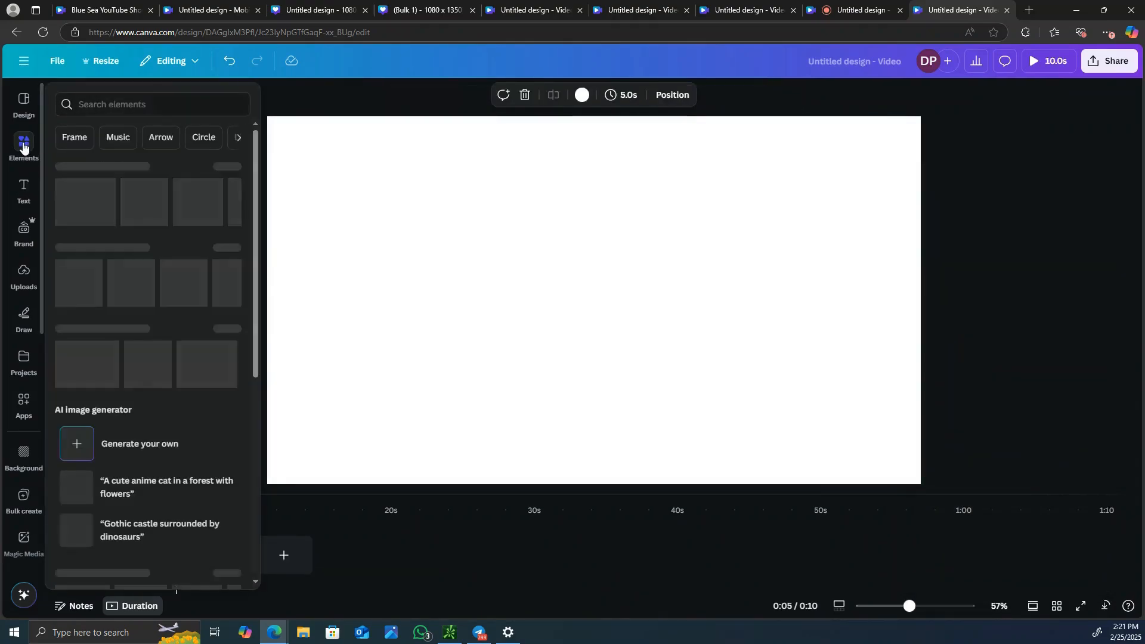
left_click(117, 99)
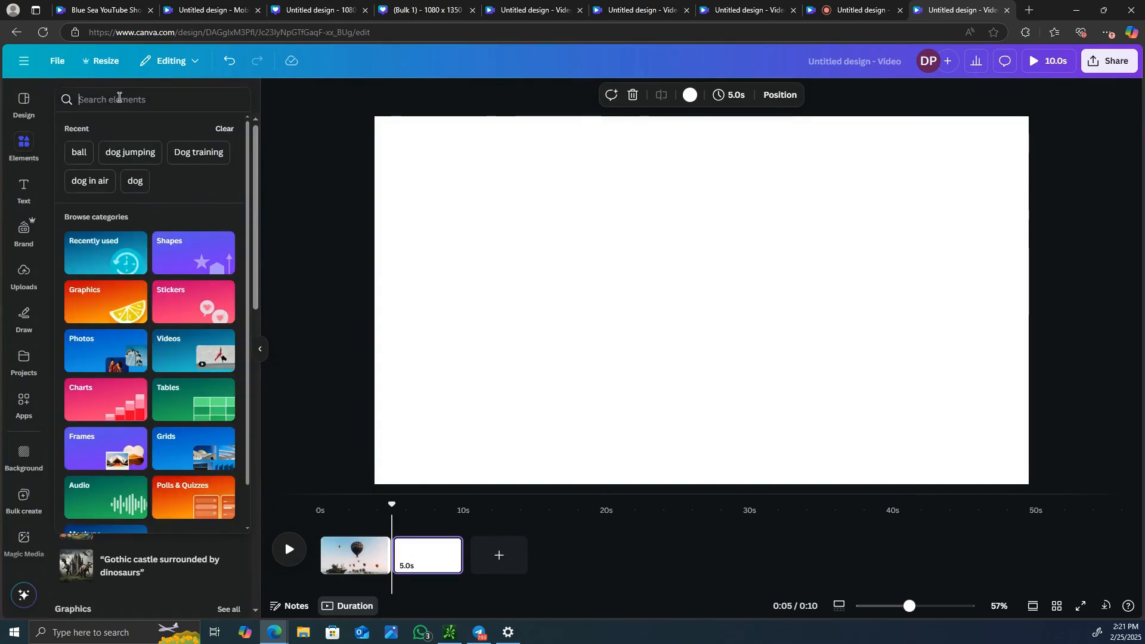
type("do")
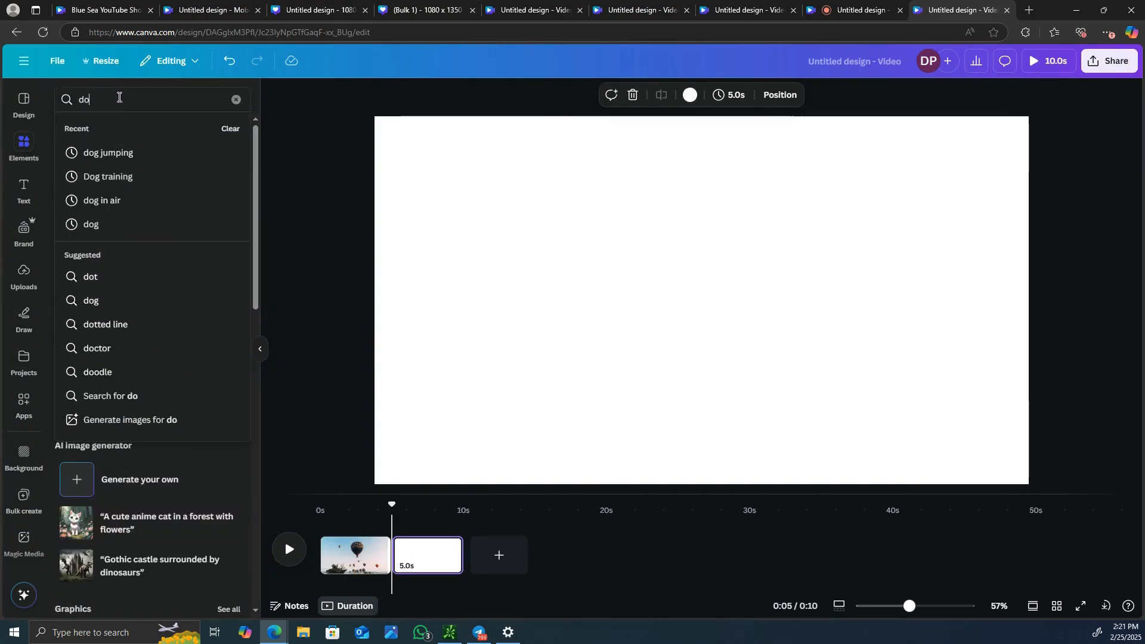
type("g")
left_click(166, 154)
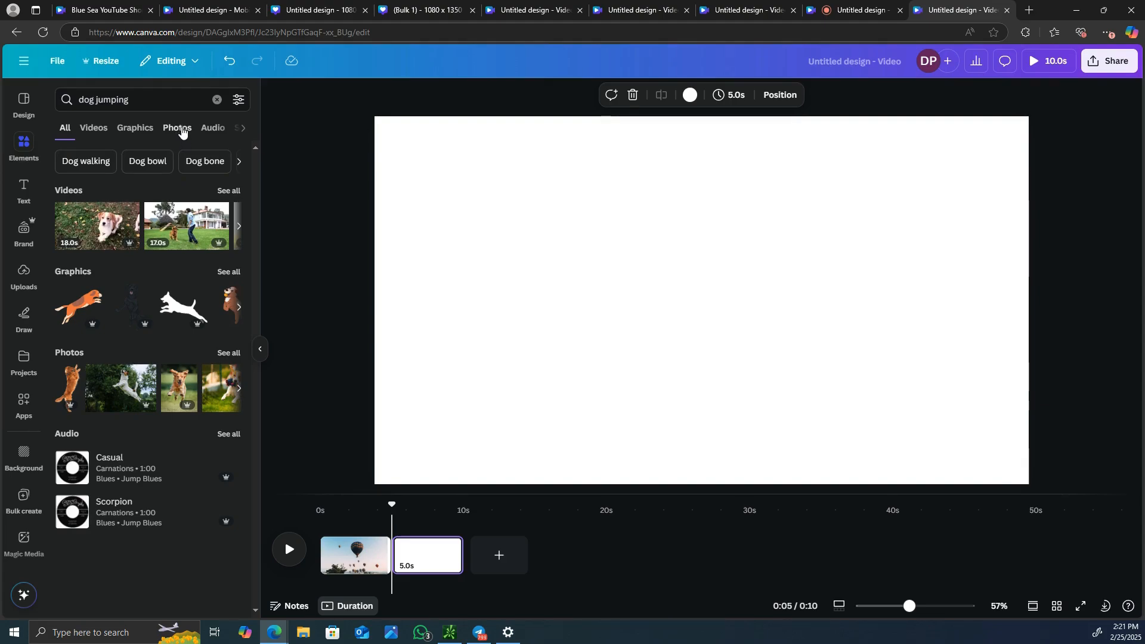
left_click(179, 128)
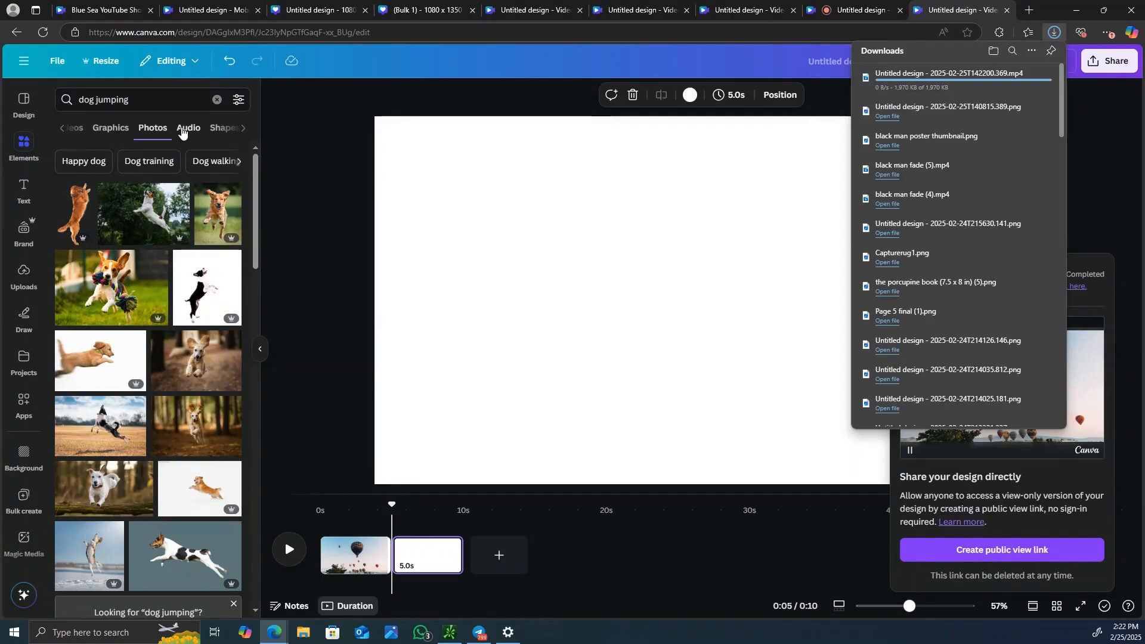
left_click(1089, 117)
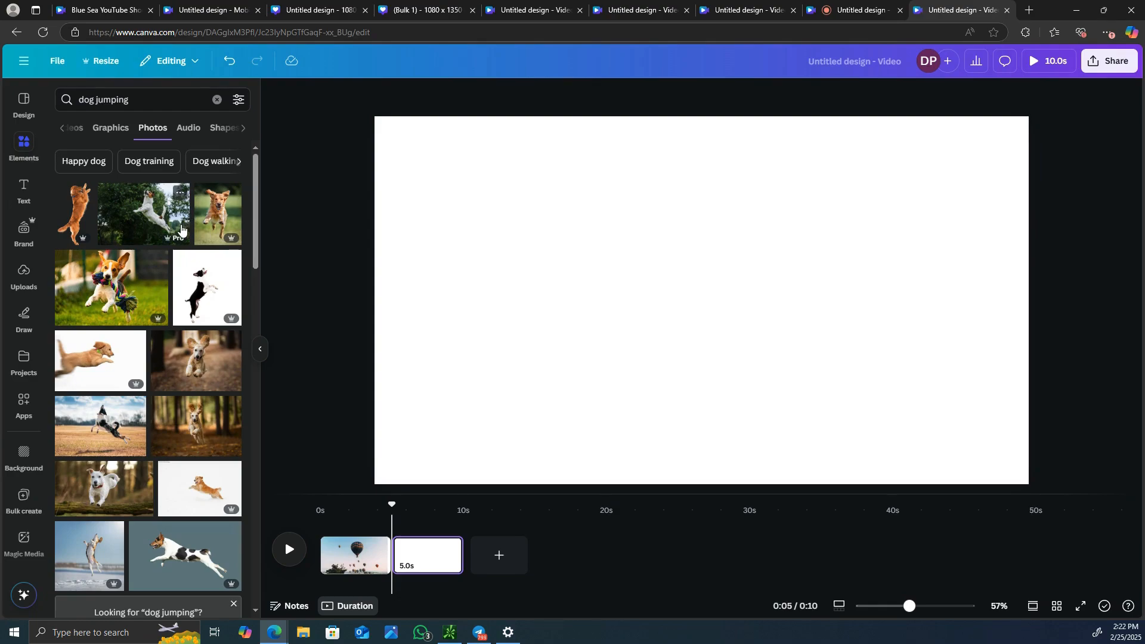
- Insert the photo of a pale dog leaping toward a green ball above a grassy field onto the second page
scroll(181, 233, "down", 1)
scroll(182, 236, "down", 1)
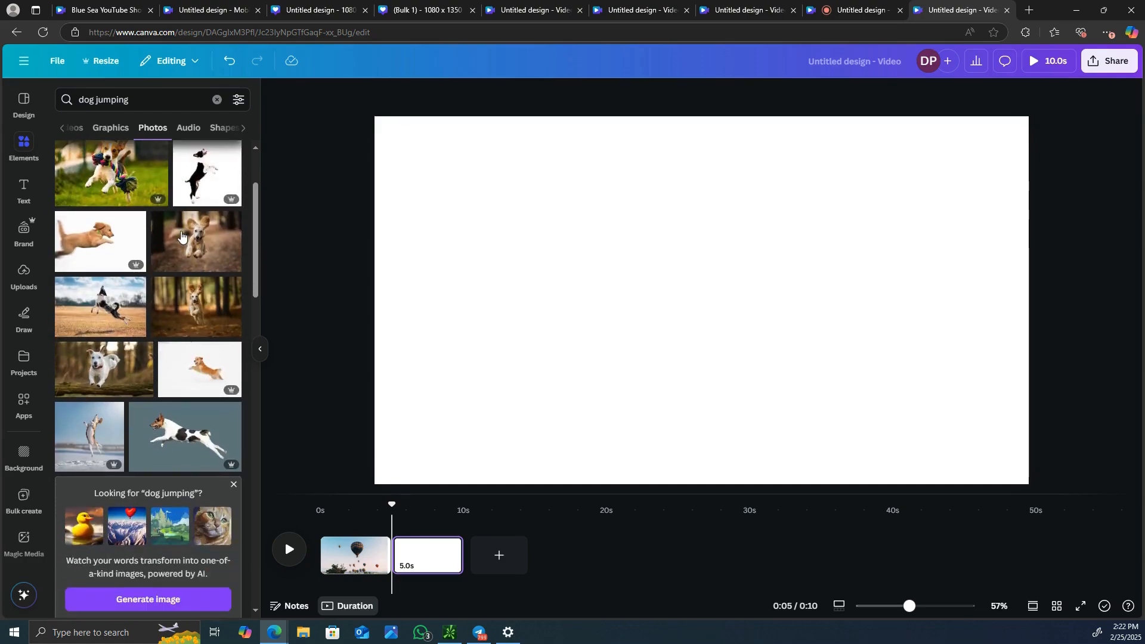
scroll(181, 237, "down", 1)
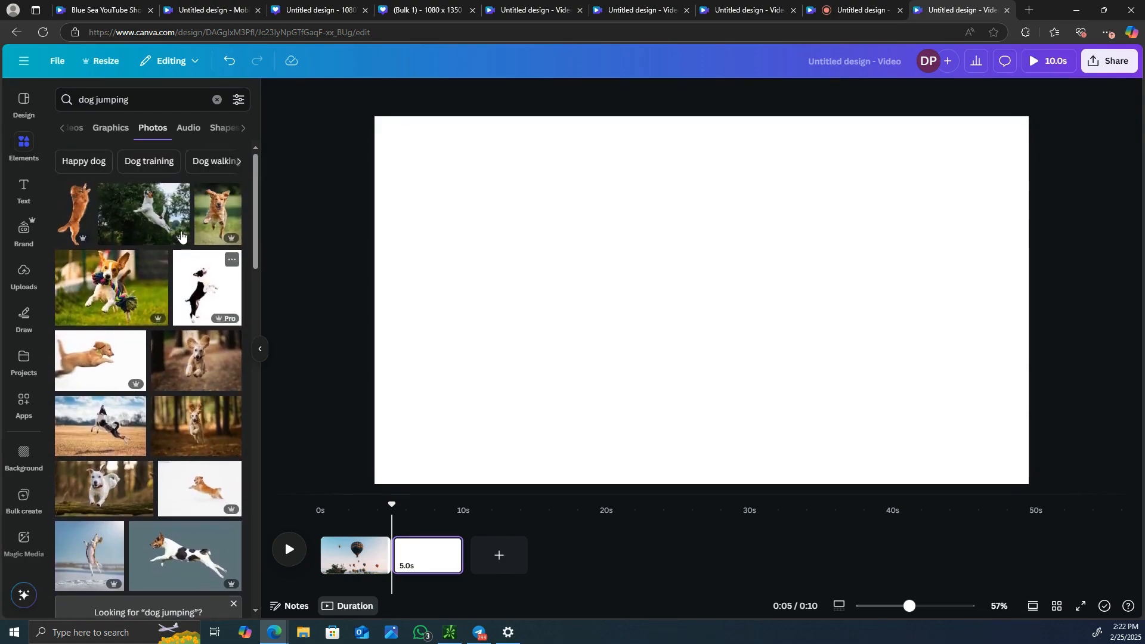
scroll(182, 236, "down", 4)
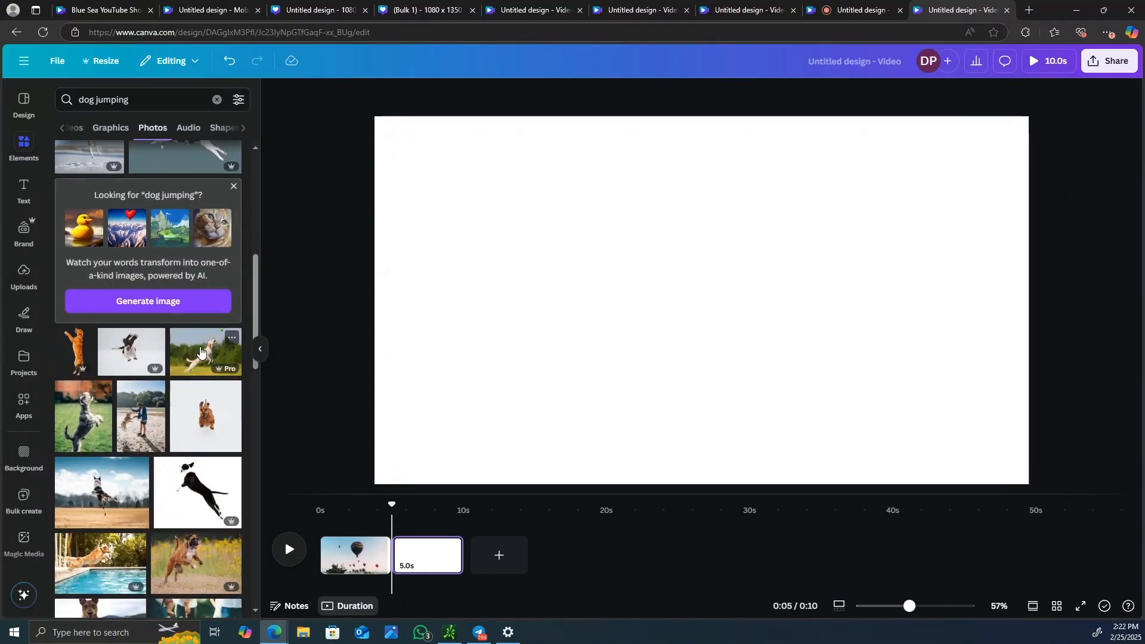
left_click(200, 352)
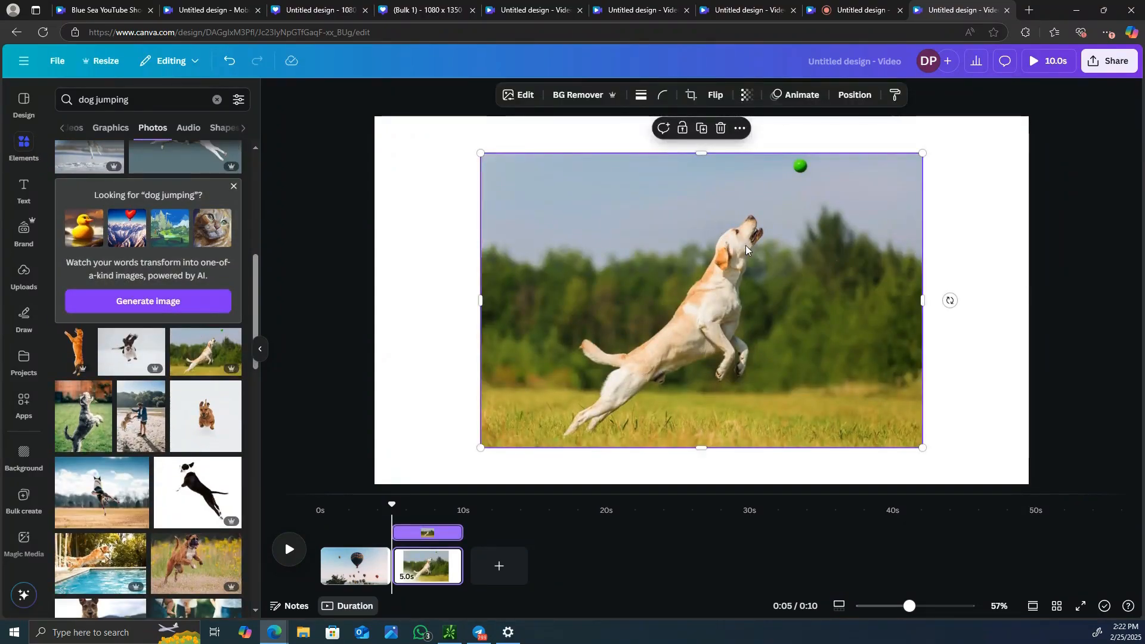
- Move the dog photo to the page's upper-left corner and stretch it until it fills the whole page
left_click_drag(748, 250, 641, 211)
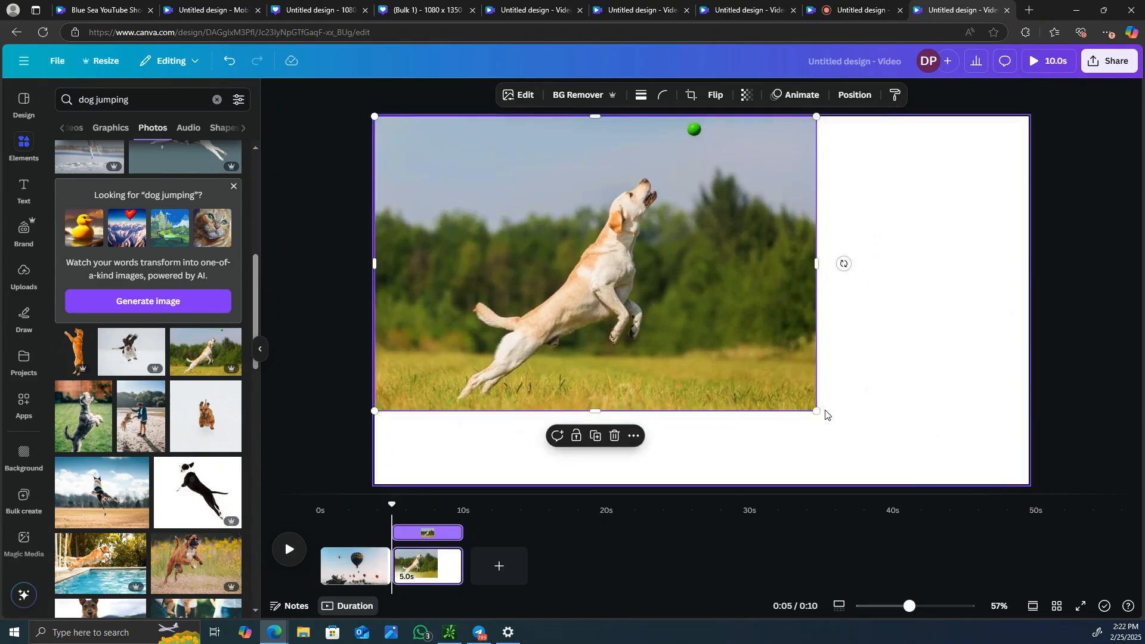
left_click_drag(817, 412, 923, 486)
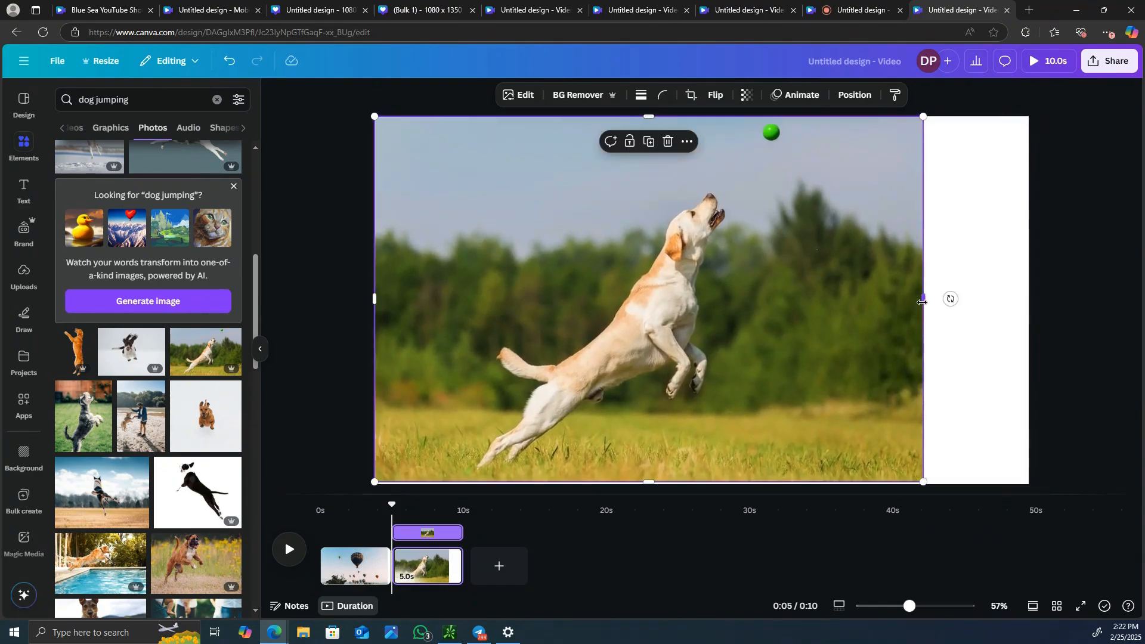
left_click_drag(923, 300, 1029, 320)
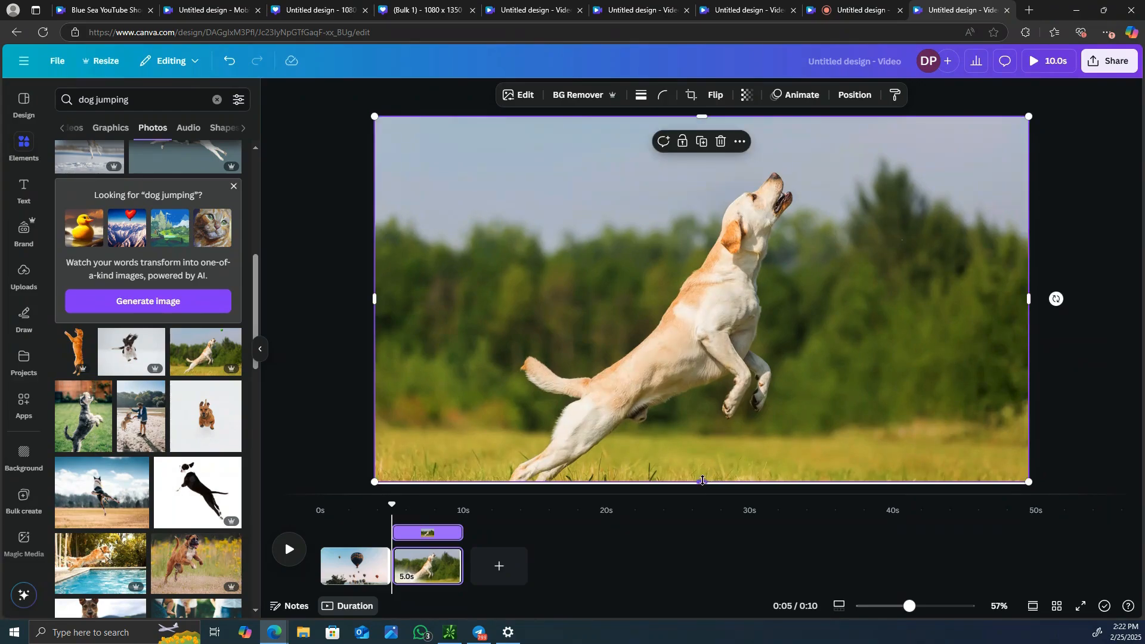
left_click_drag(702, 480, 703, 484)
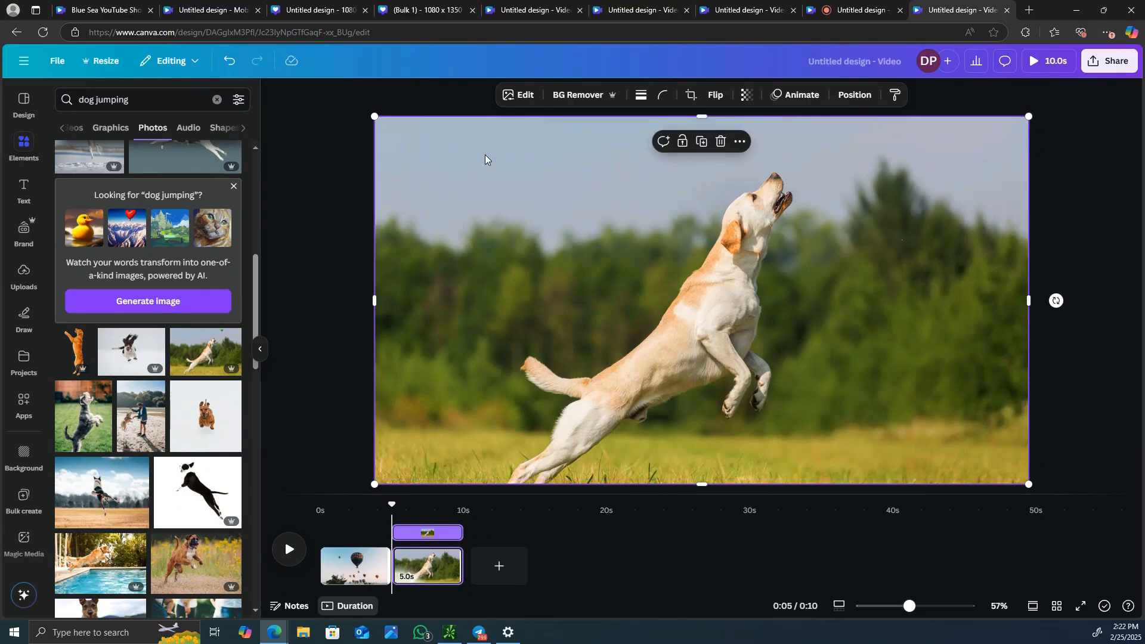
- Separate the jumping dog from its background photo with Magic Grab
left_click(519, 97)
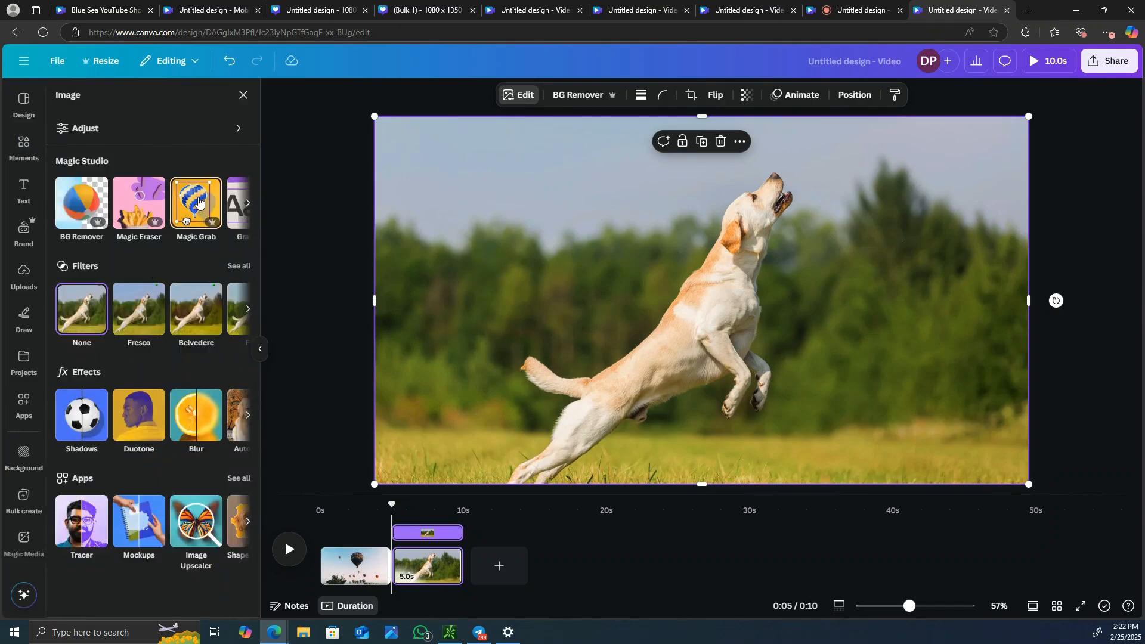
left_click(198, 204)
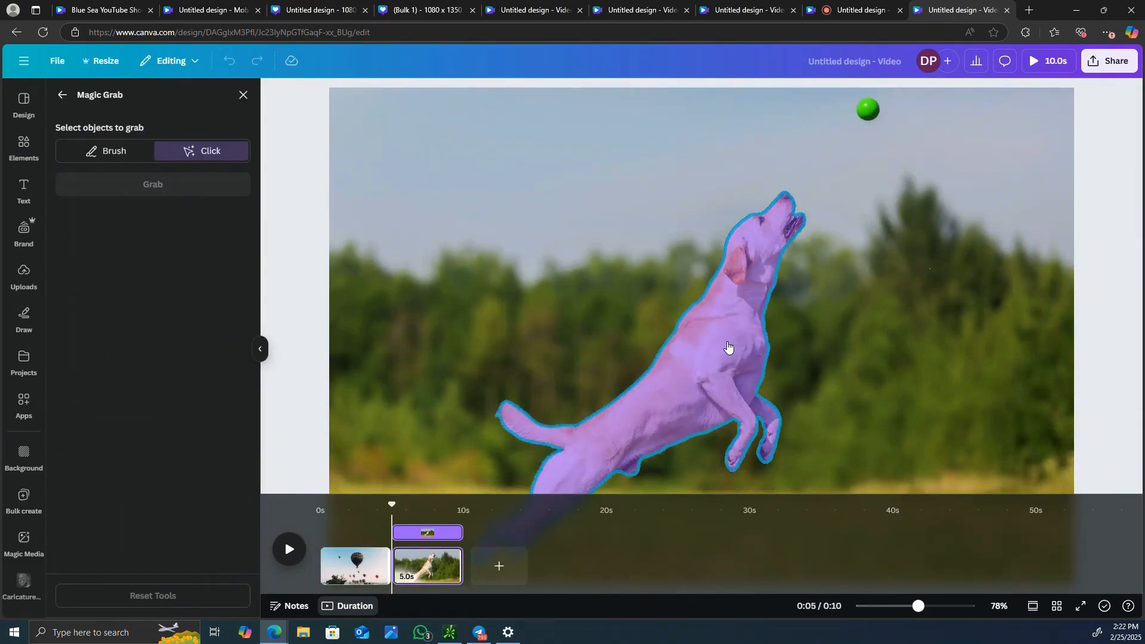
left_click(728, 346)
left_click(201, 189)
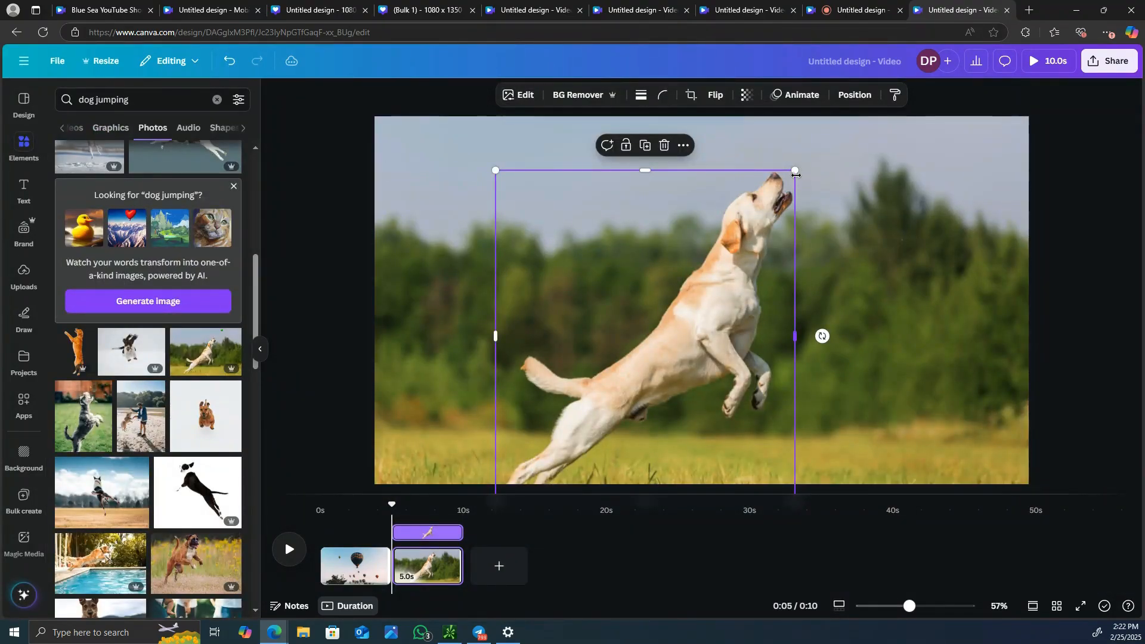
- Shrink the grabbed dog to roughly half its size and place it in the left part of the scene
left_click_drag(791, 169, 765, 209)
left_click_drag(659, 280, 633, 305)
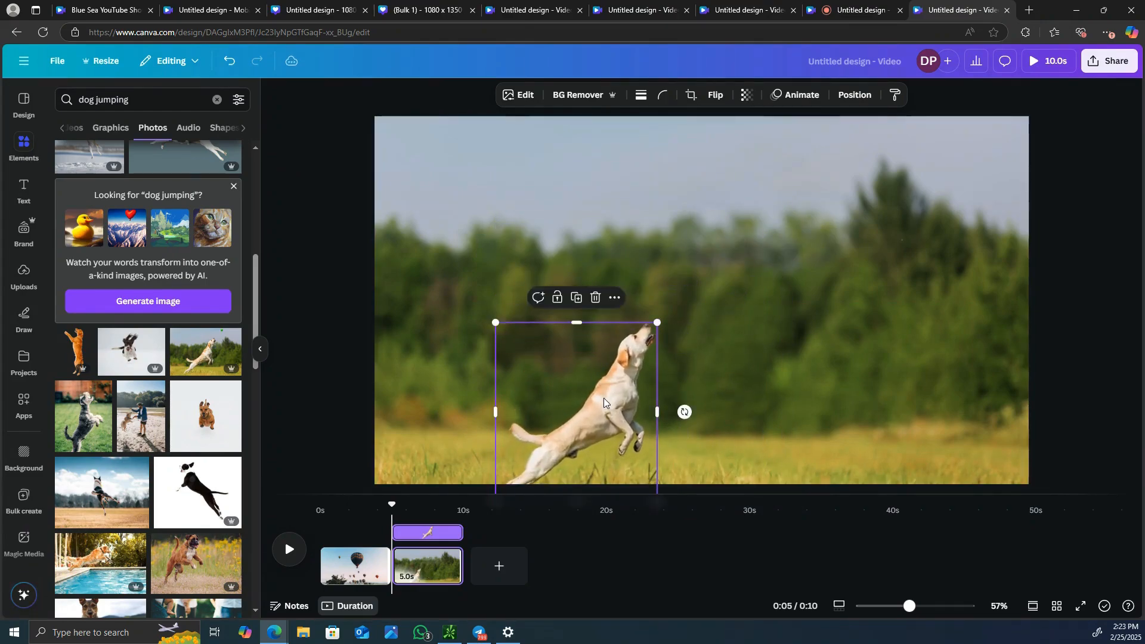
left_click_drag(602, 381, 554, 330)
- Shift the background photo down on the page until the green ball in the sky shows
left_click(840, 226)
left_click_drag(840, 227, 839, 263)
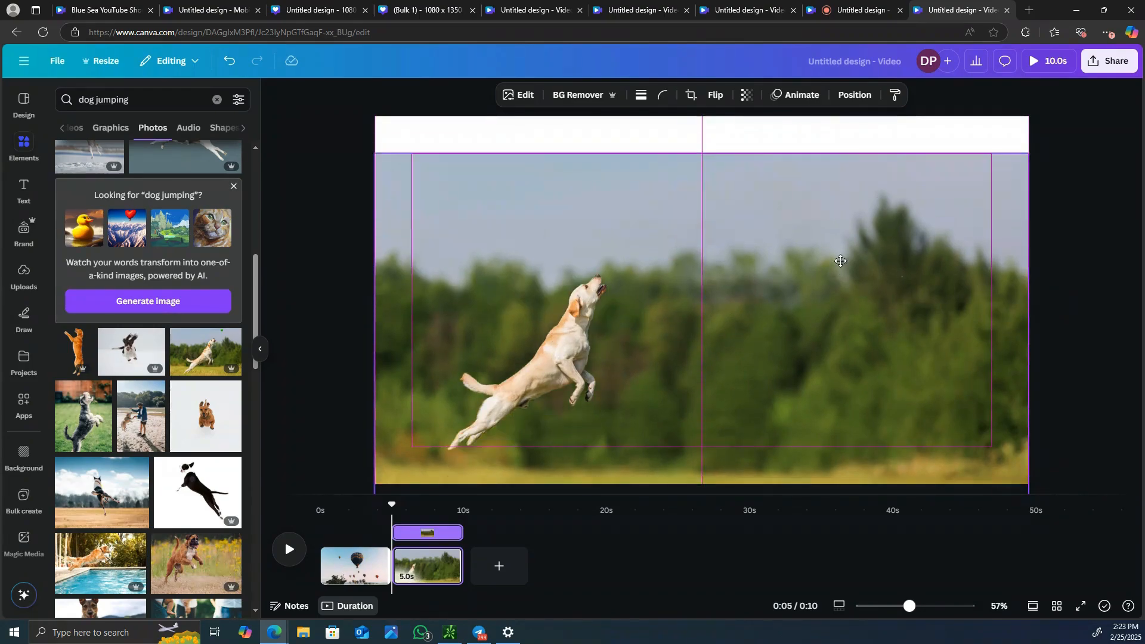
left_click_drag(701, 155, 703, 116)
left_click_drag(825, 182, 814, 247)
left_click_drag(706, 185, 693, 153)
left_click_drag(899, 263, 893, 301)
left_click_drag(685, 193, 685, 174)
left_click_drag(701, 296, 713, 286)
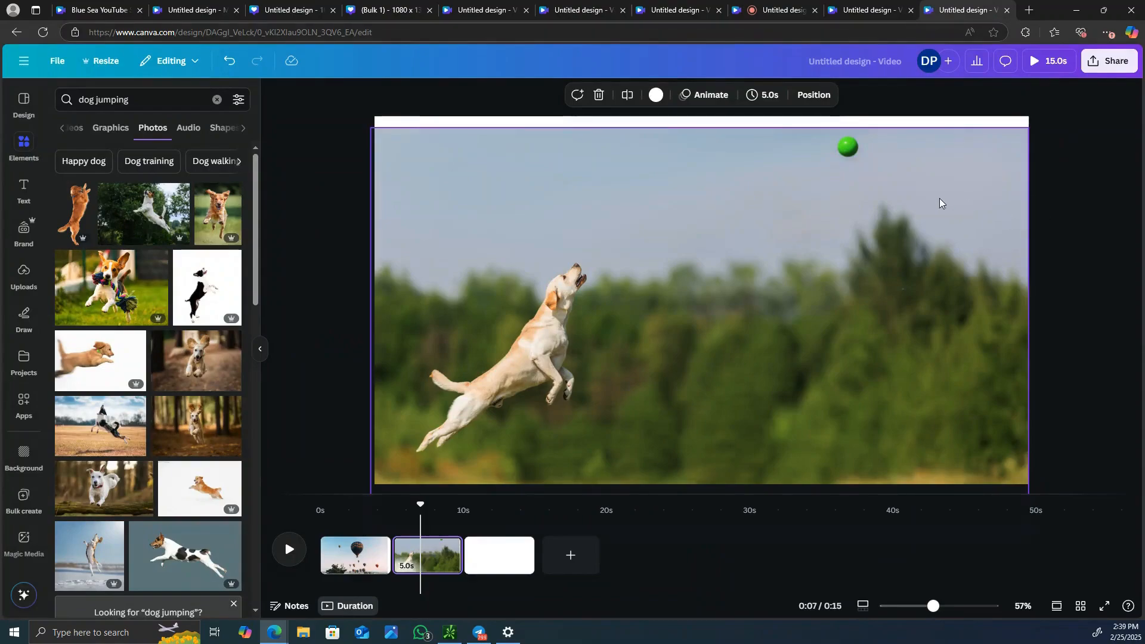
- Separate the green ball from the background photo with Magic Grab
left_click(710, 190)
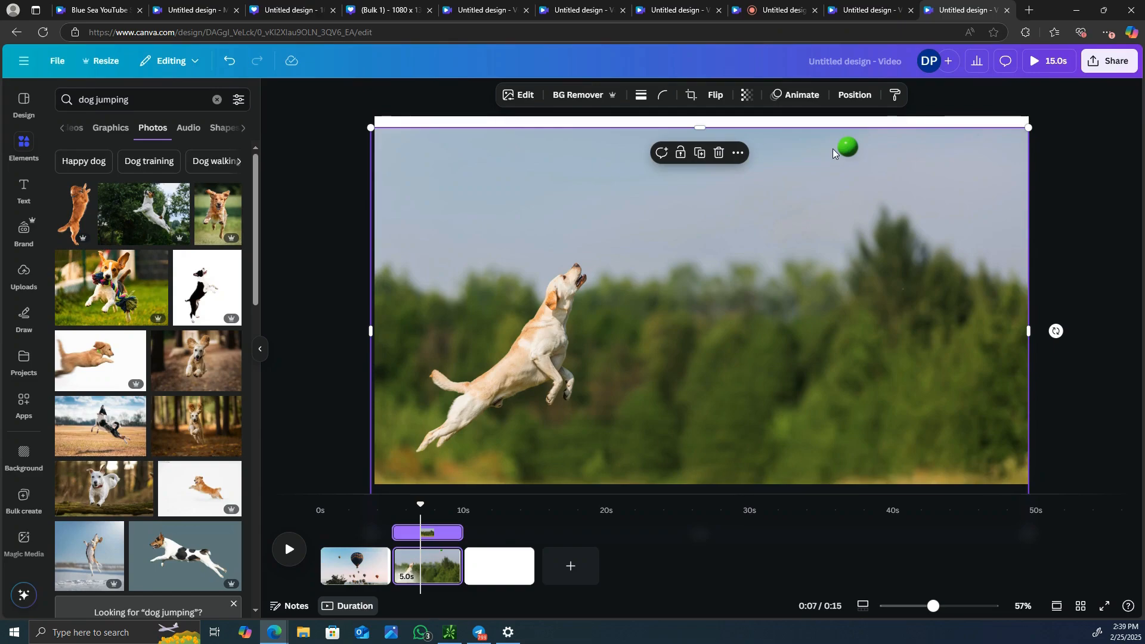
left_click(516, 97)
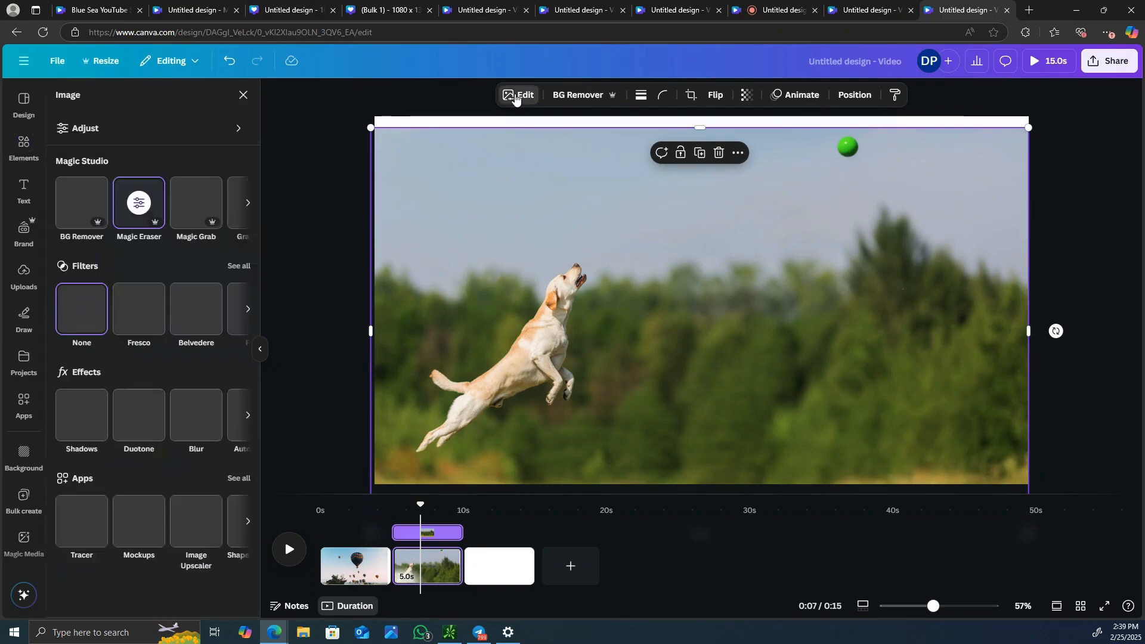
left_click(194, 206)
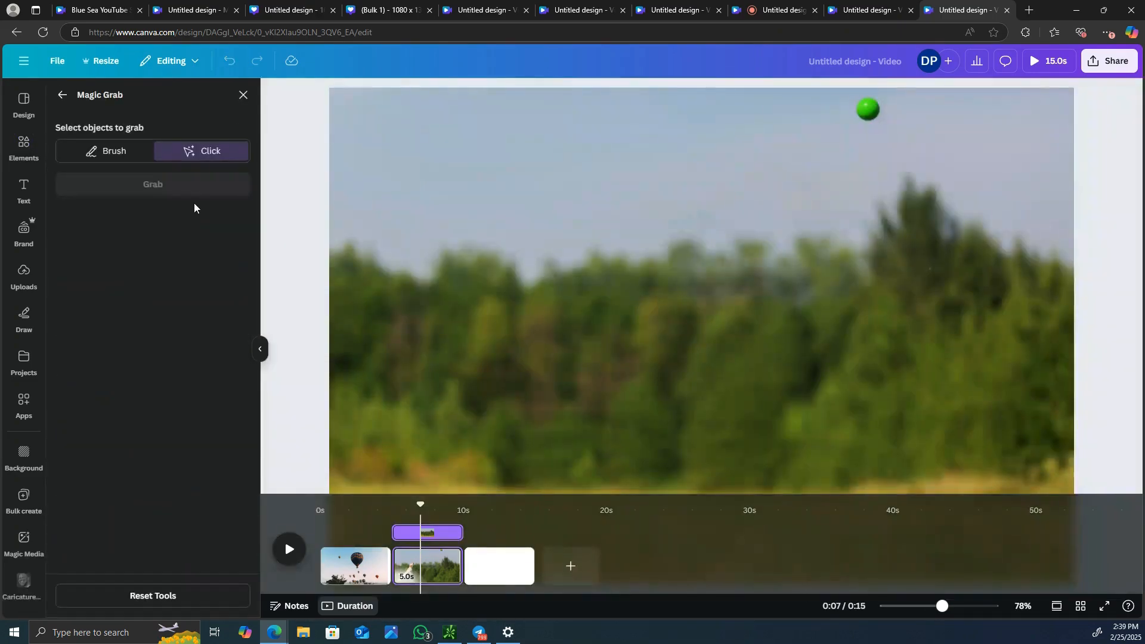
left_click(873, 101)
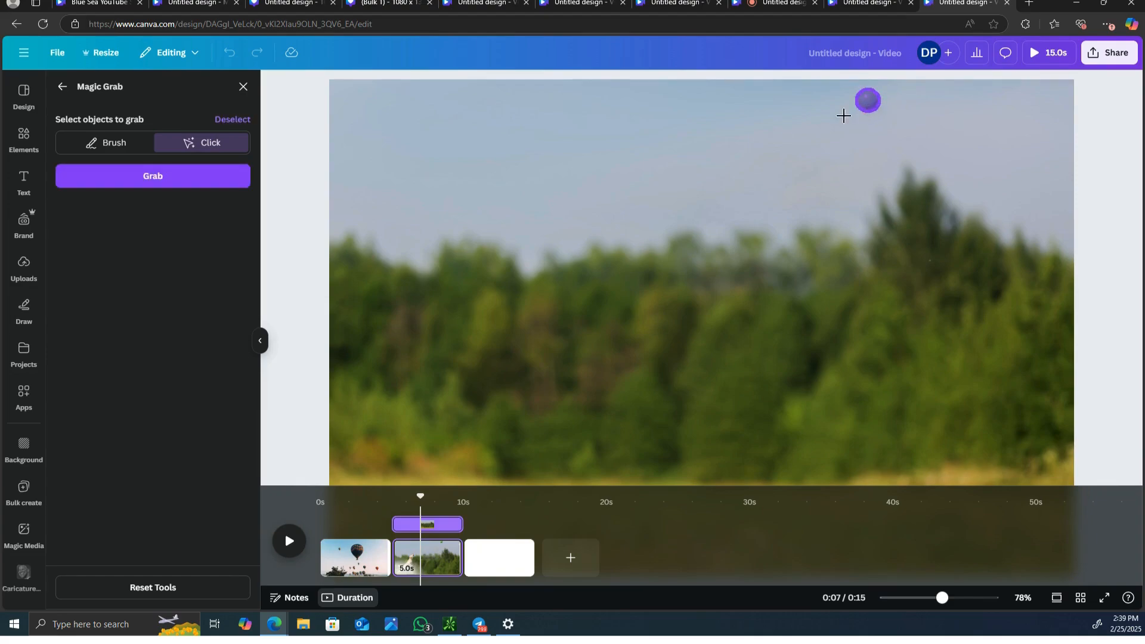
left_click(208, 180)
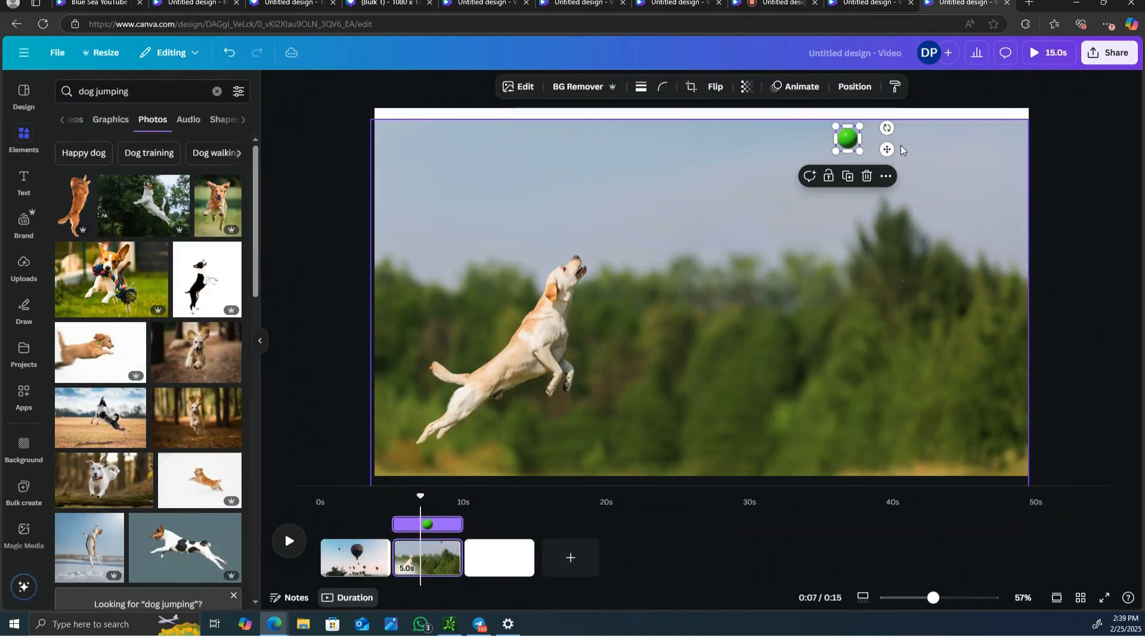
- Move the background photo up to cover the page and place the green ball just above and ahead of the dog's muzzle
left_click_drag(887, 149, 753, 320)
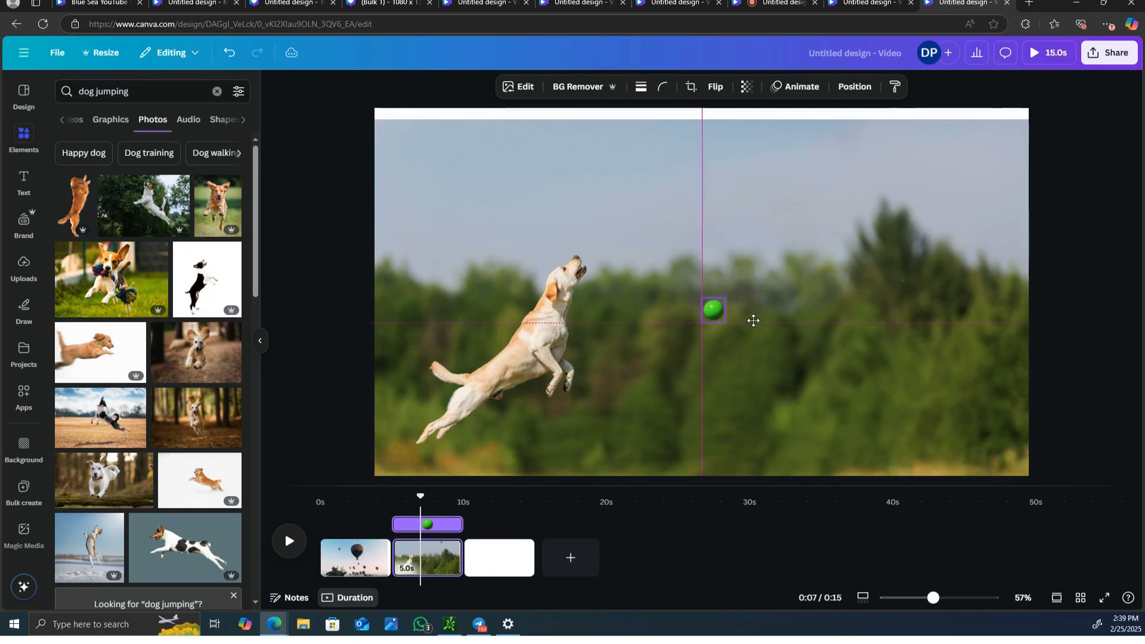
left_click_drag(978, 246, 981, 230)
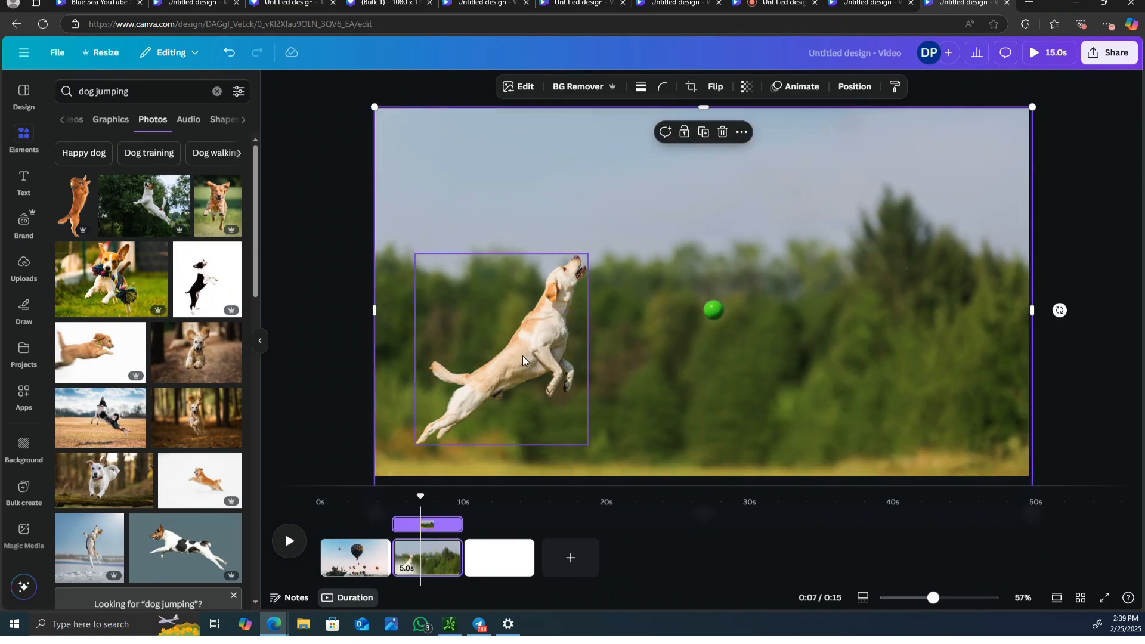
left_click(572, 334)
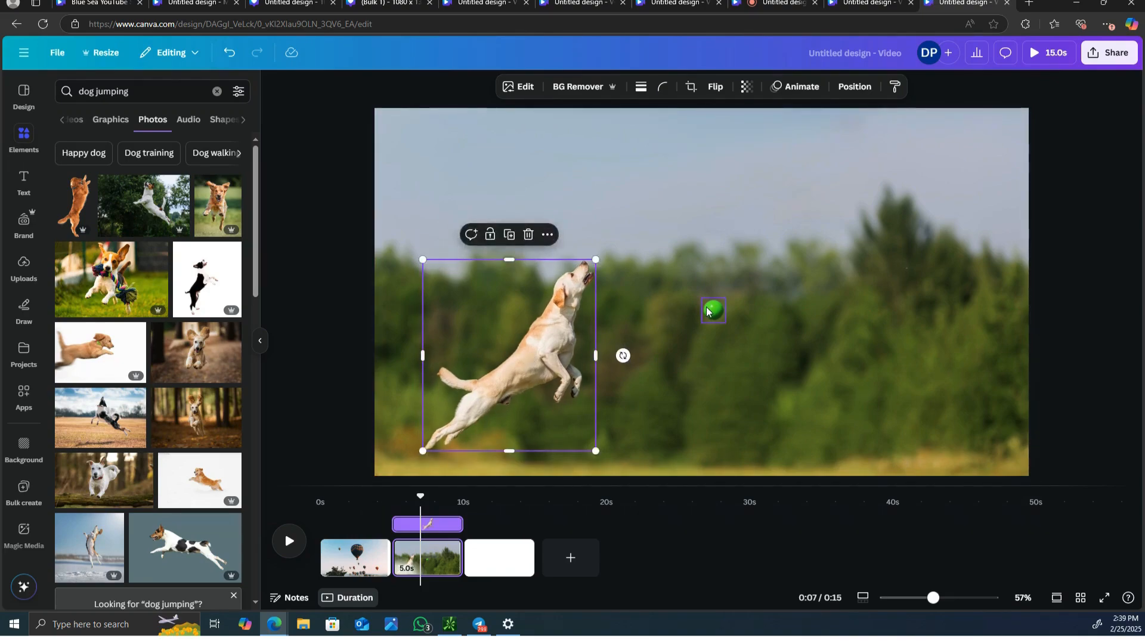
left_click_drag(713, 310, 654, 224)
- Apply the Tectonic animation to the dog
left_click(537, 322)
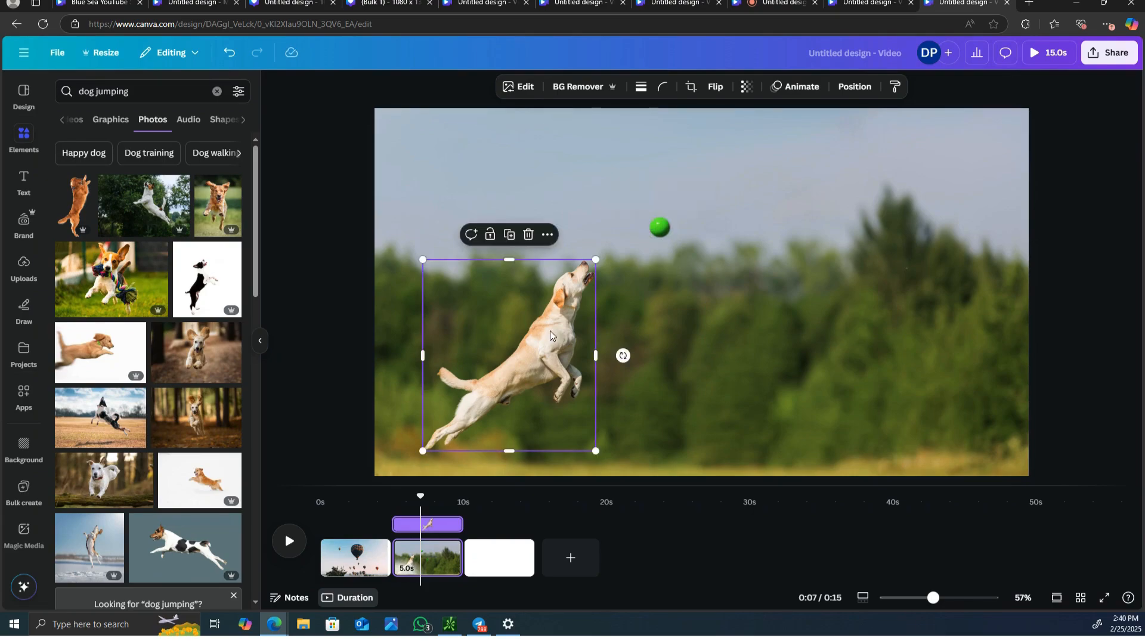
left_click(801, 87)
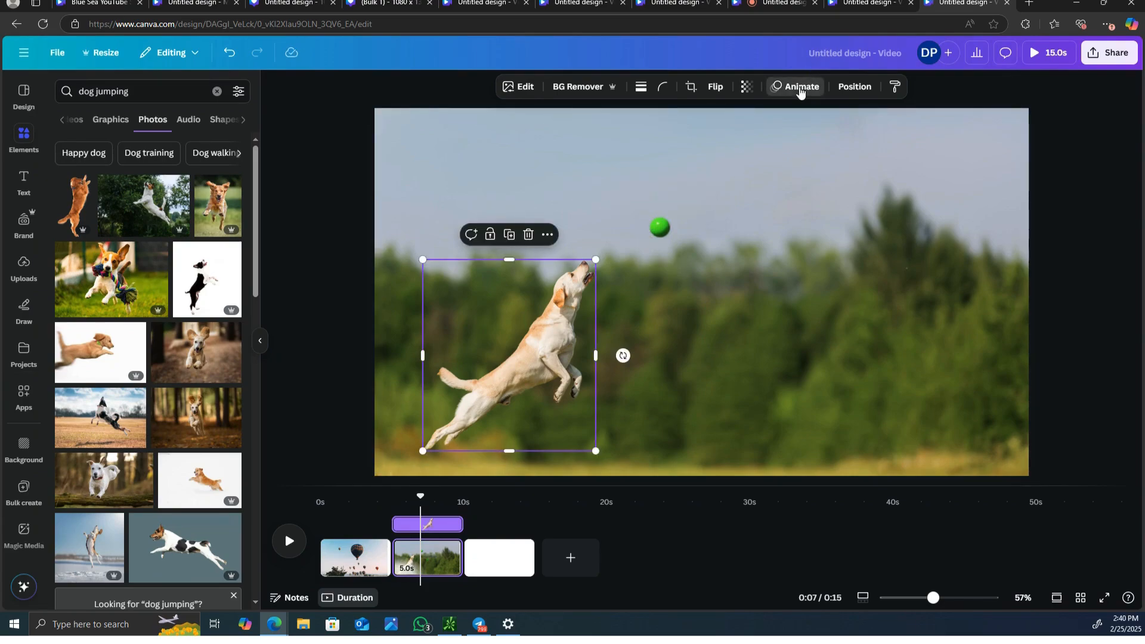
scroll(161, 385, "down", 3)
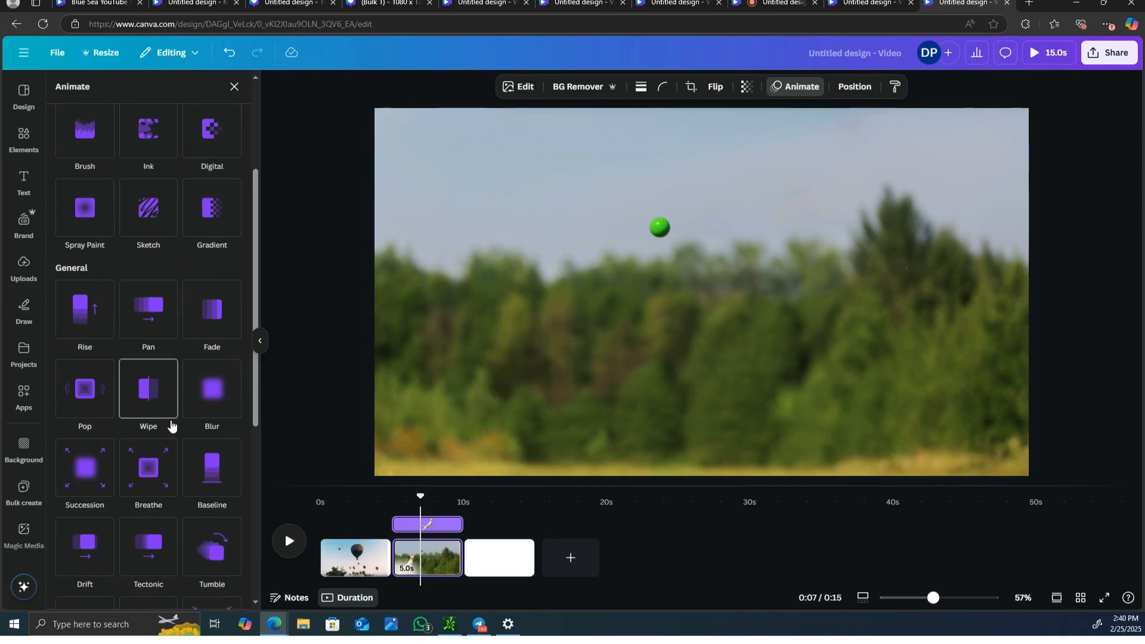
scroll(171, 426, "down", 1)
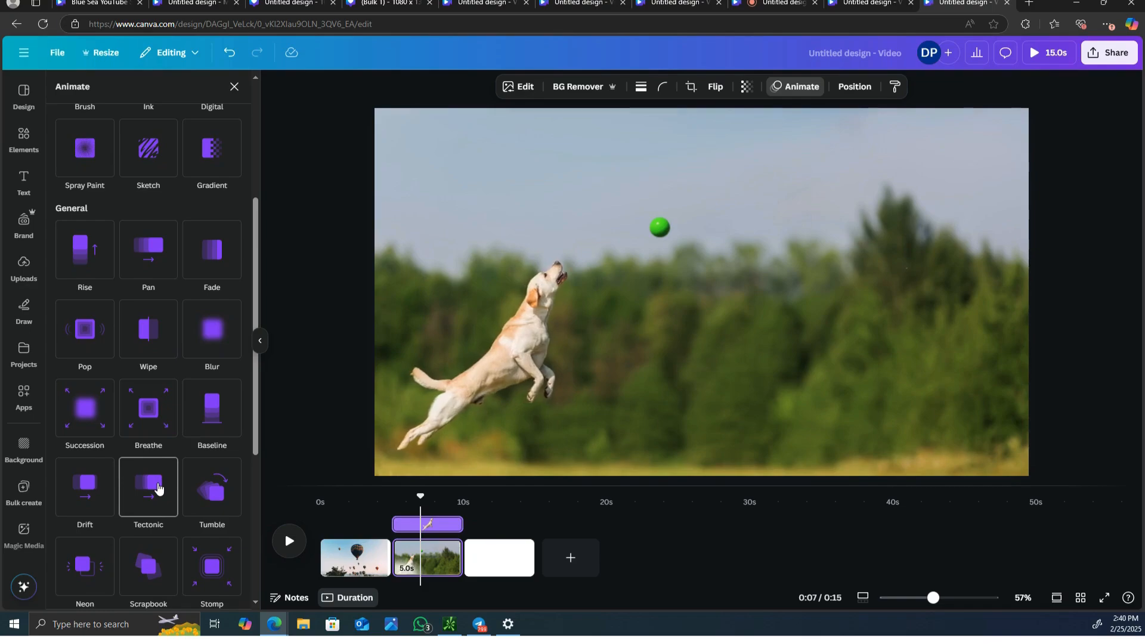
left_click(158, 489)
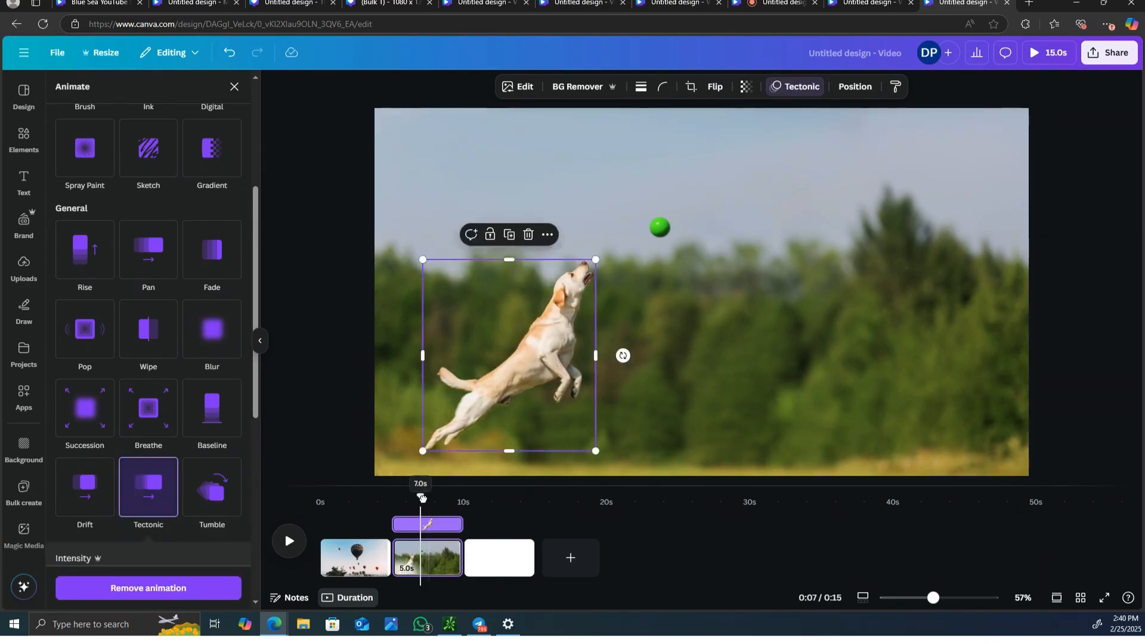
- Play the dog page from its start at 5.0 s to preview the animation, and stop once it ends
left_click_drag(422, 498, 400, 501)
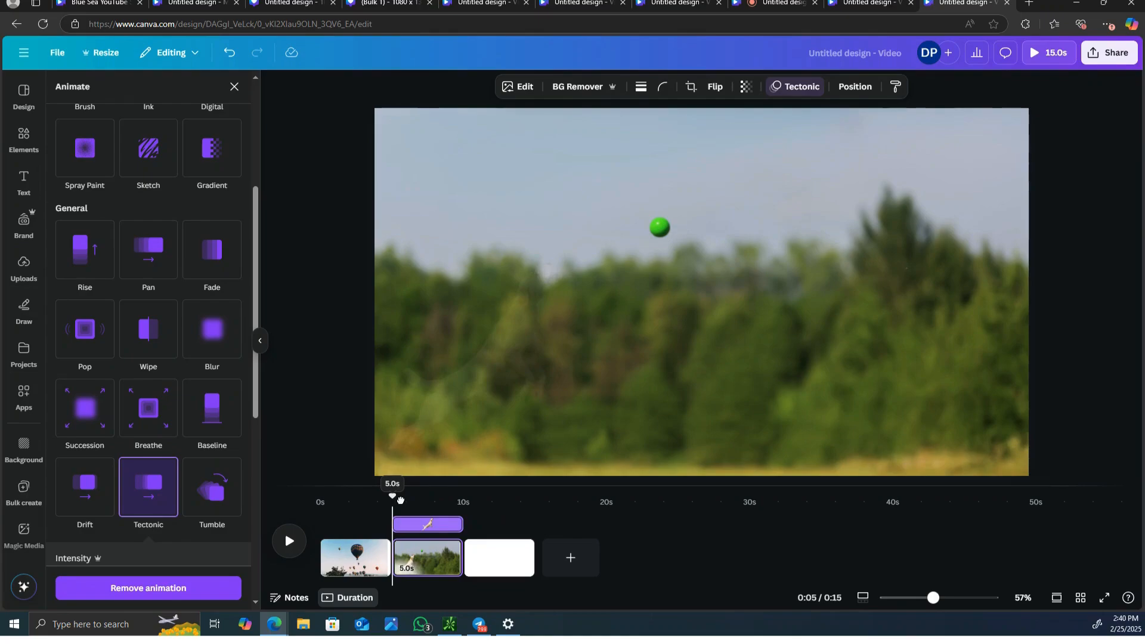
left_click(288, 543)
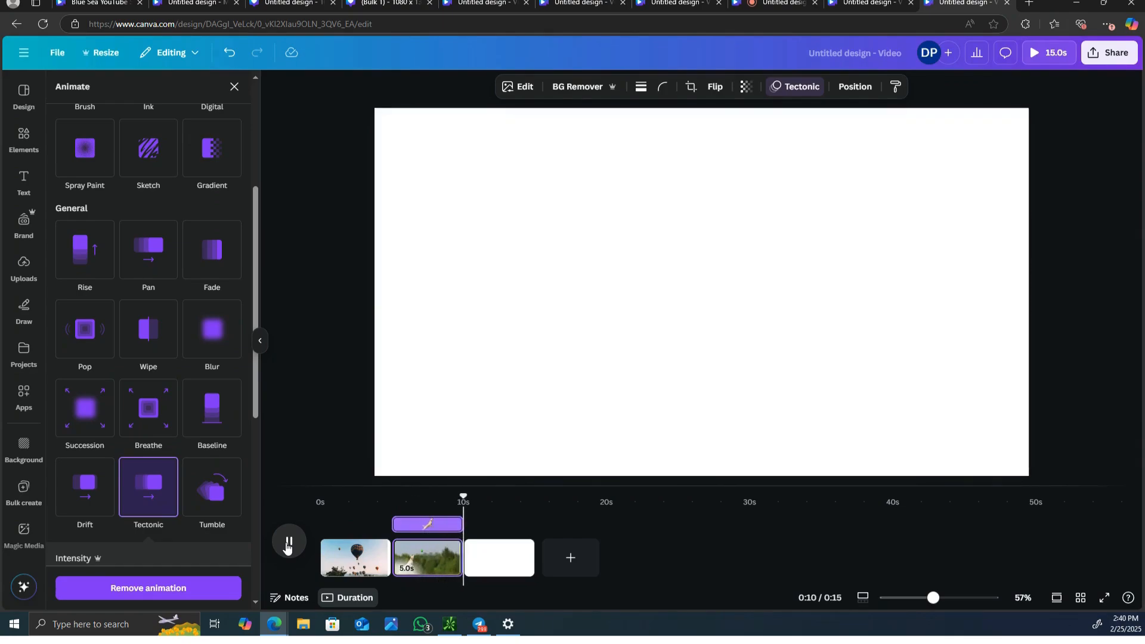
left_click(287, 547)
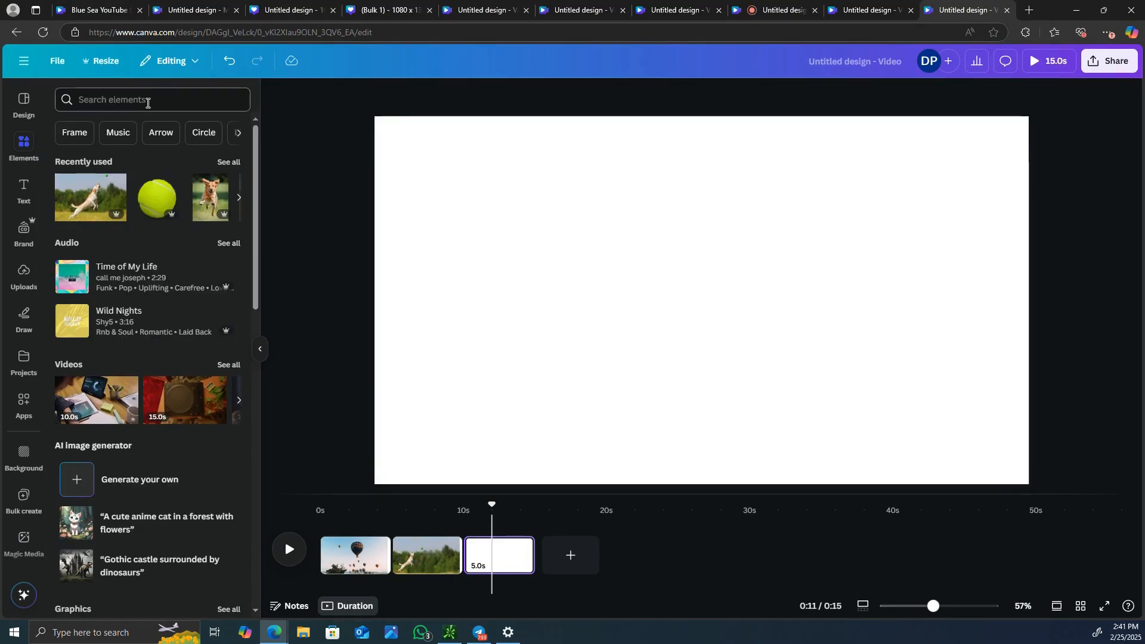
- Search the elements library for "boy in superhero outfit" and show only photos
left_click(147, 101)
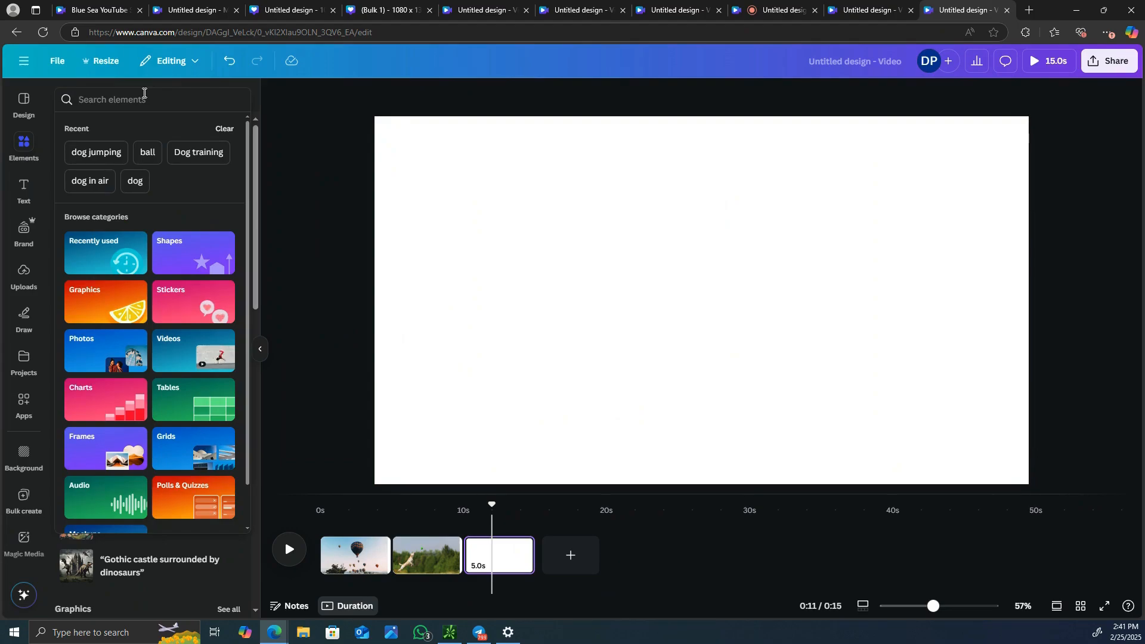
type("boy")
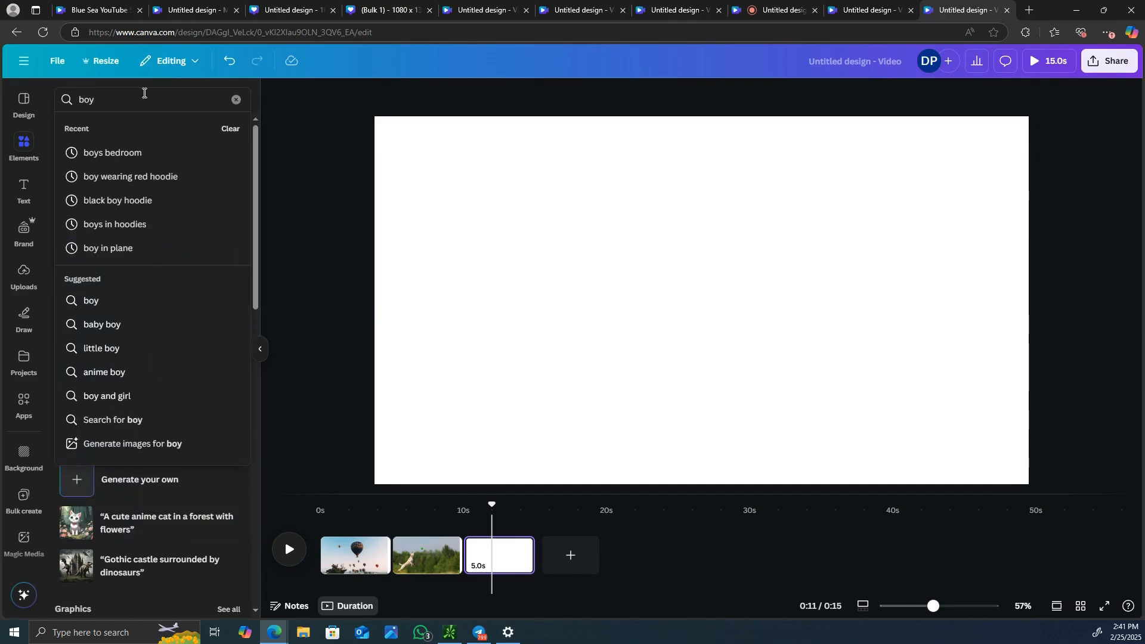
type(" i")
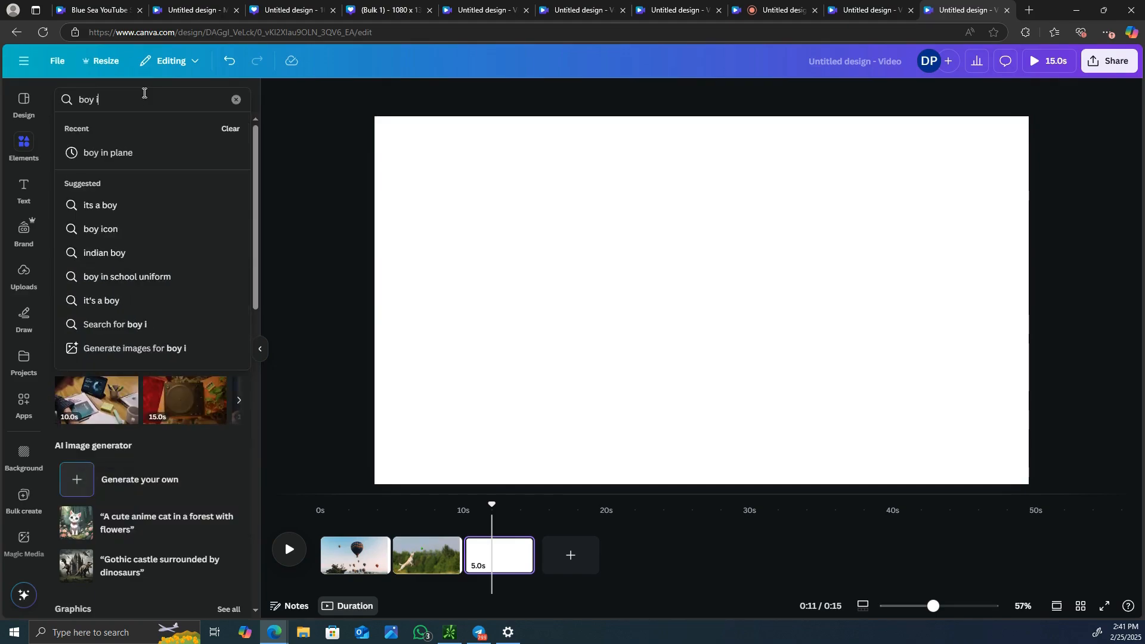
type("n superhero")
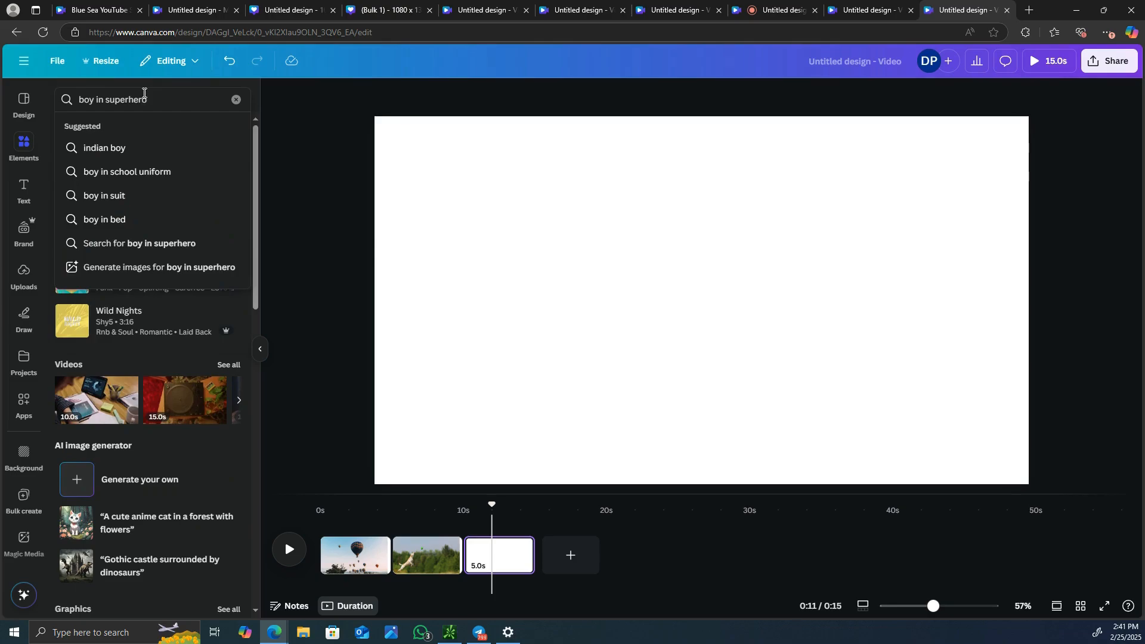
type(" ou")
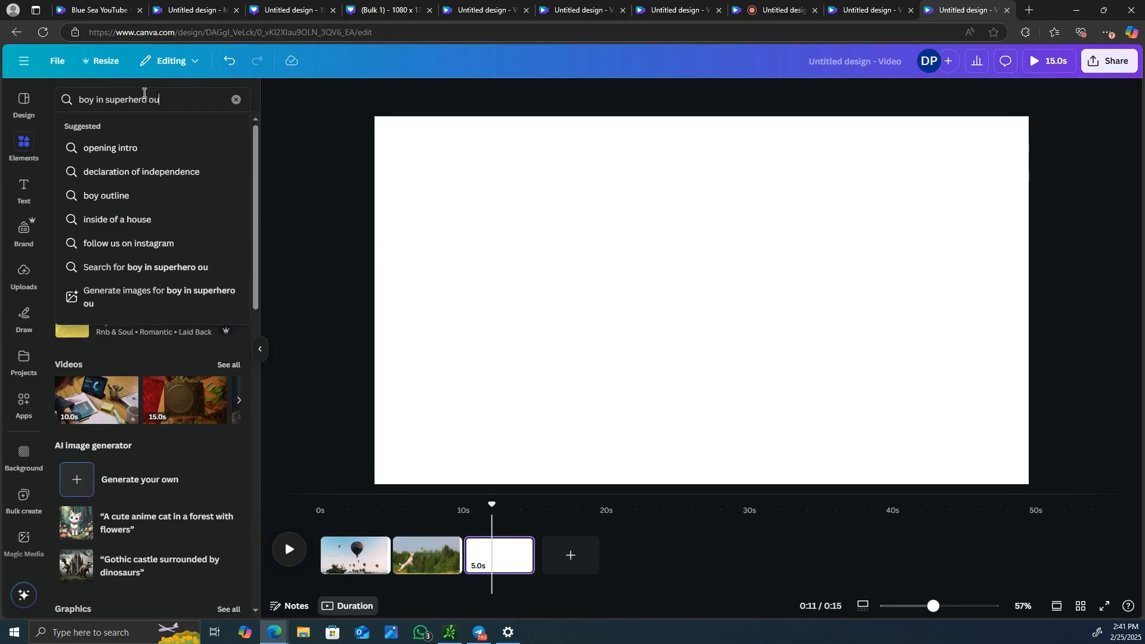
type("tfit")
key("Return")
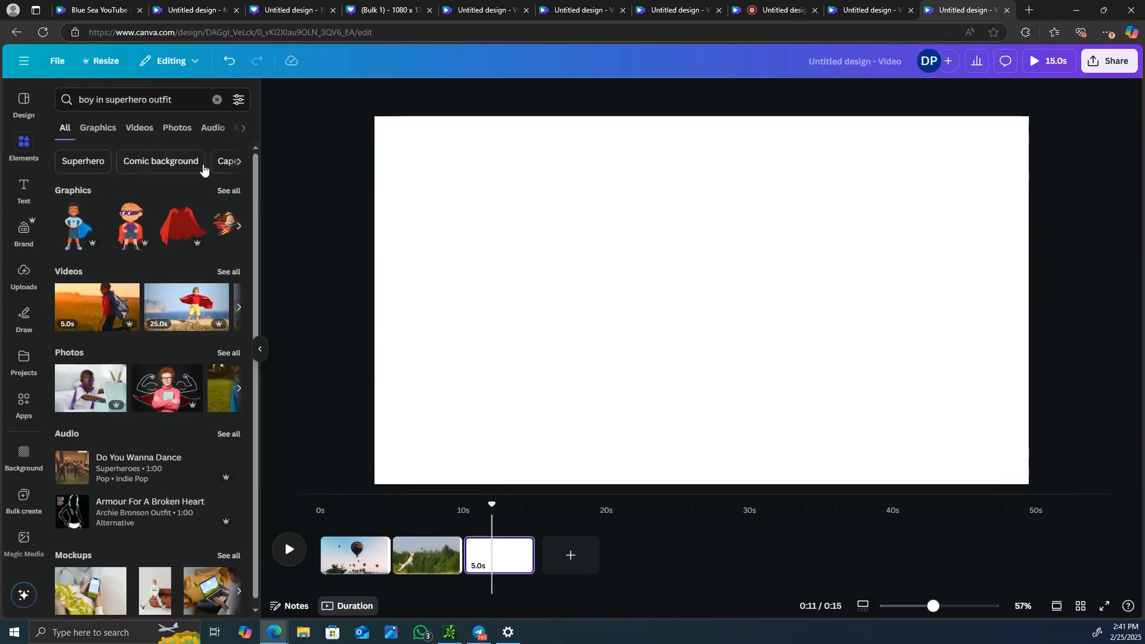
left_click(178, 128)
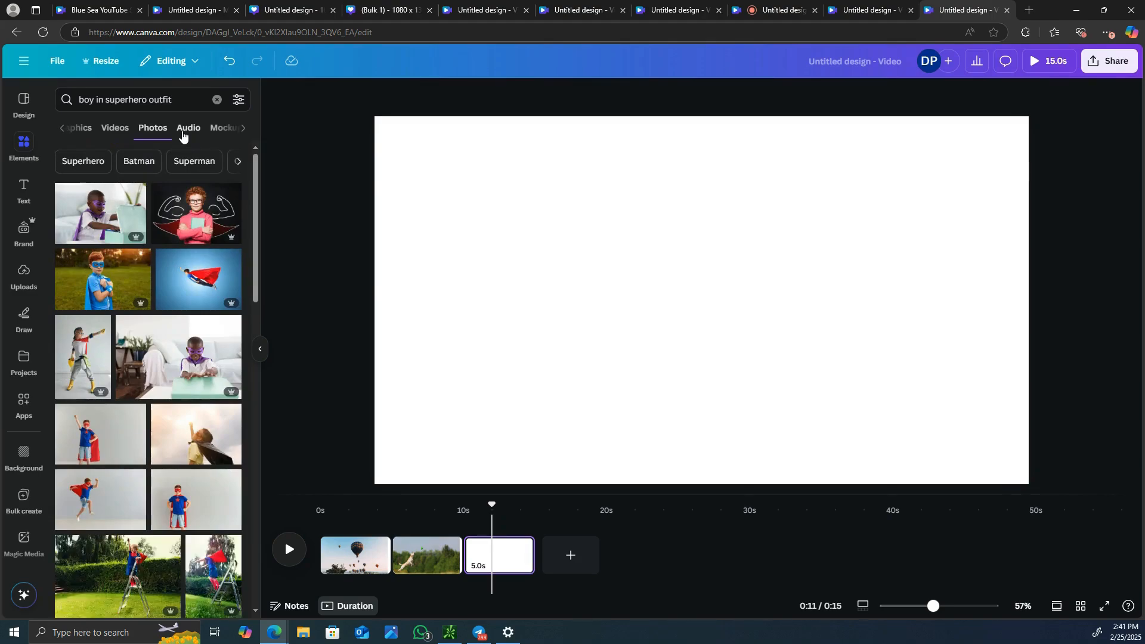
- Insert the photo of the masked superhero boy lying on a skateboard under a drawn rocket onto the blank third page
scroll(154, 307, "down", 1)
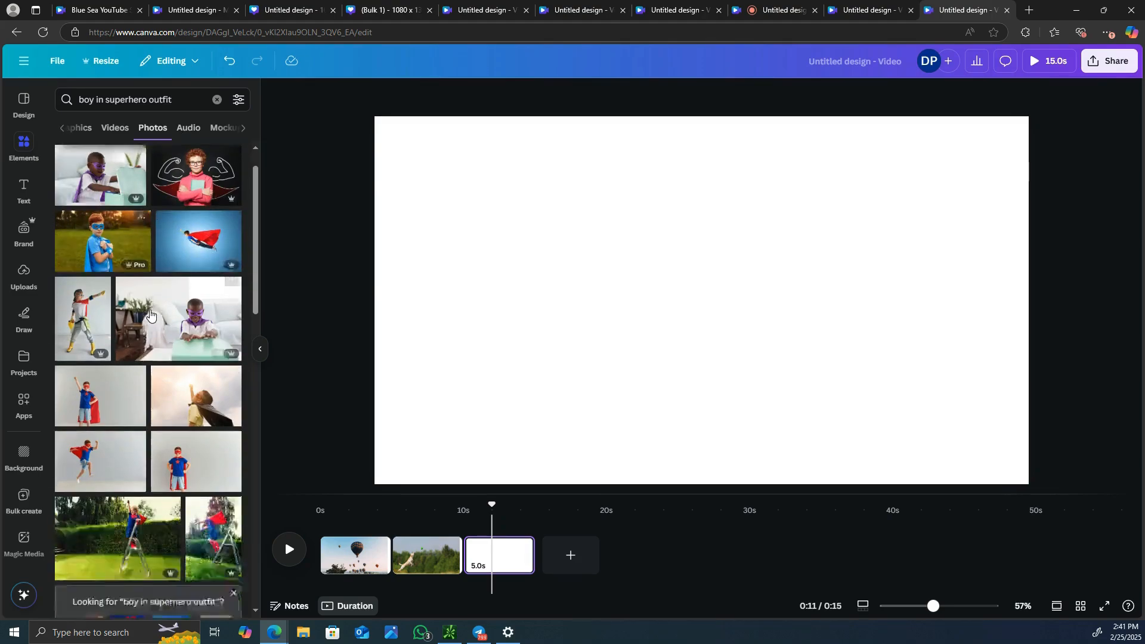
scroll(151, 317, "down", 3)
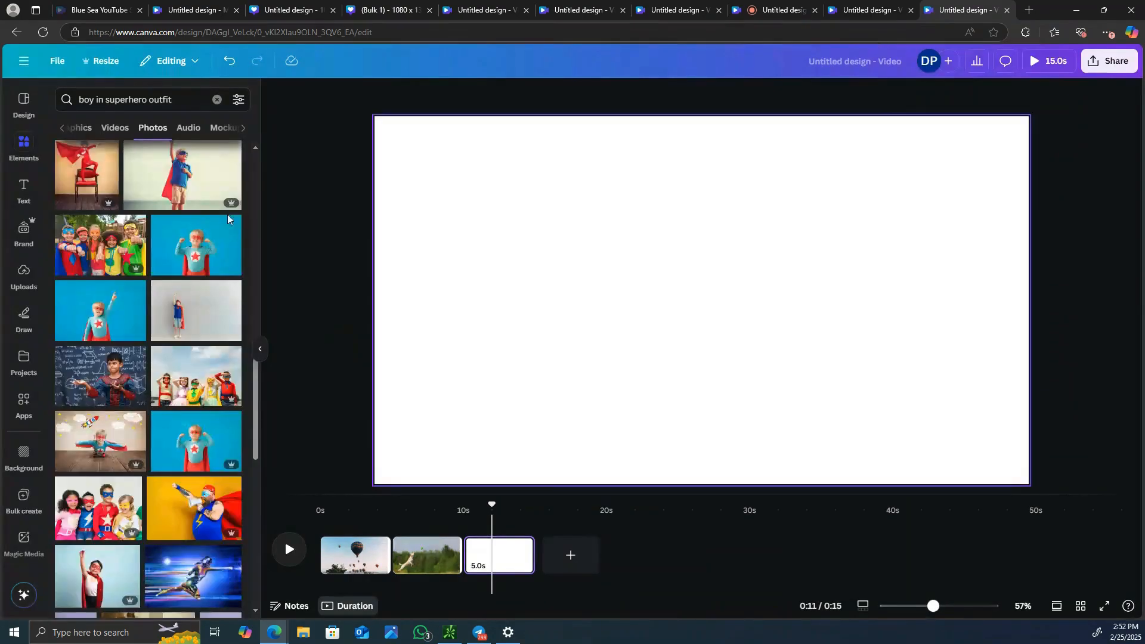
left_click(95, 438)
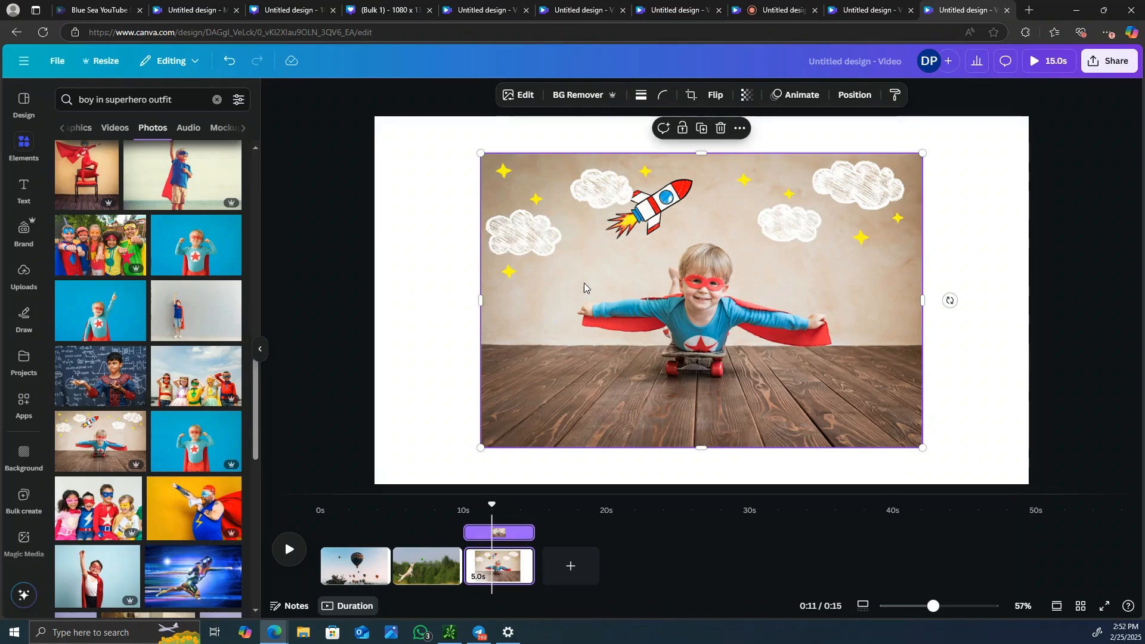
- Enlarge and reposition the superhero boy photo until it covers the whole third page
left_click_drag(585, 288, 488, 245)
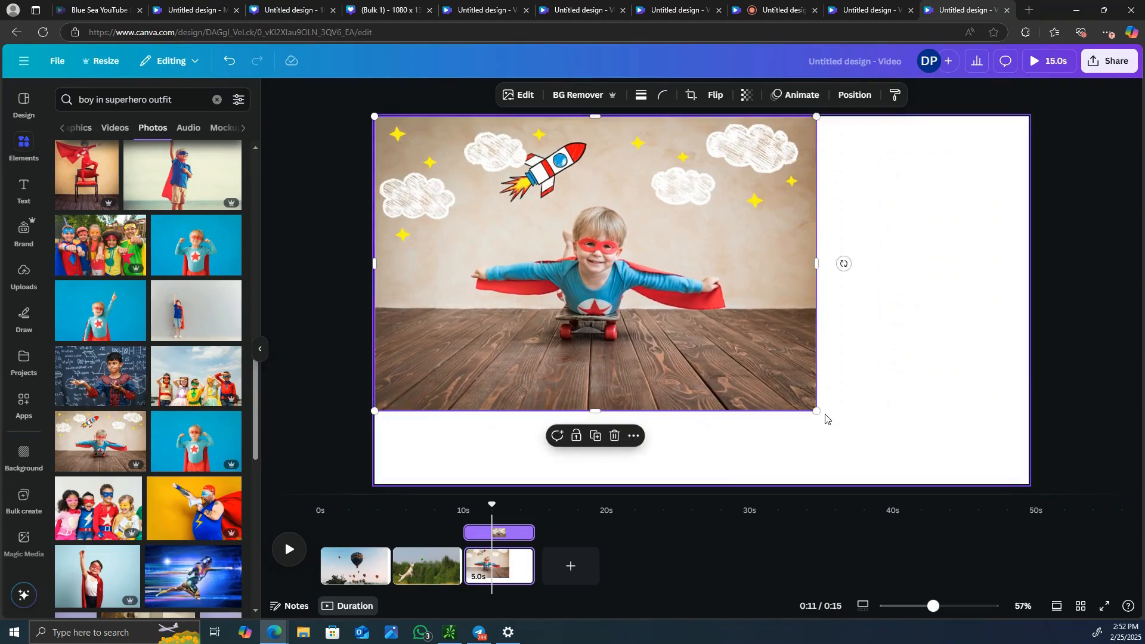
left_click_drag(817, 411, 928, 468)
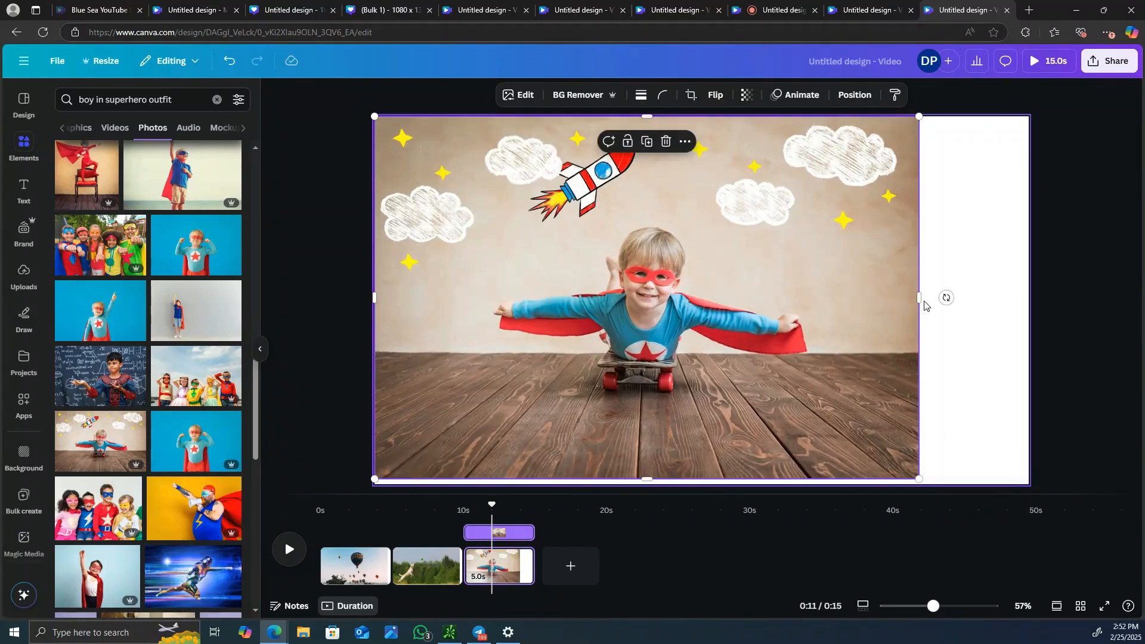
left_click_drag(920, 297, 1031, 303)
left_click_drag(947, 247, 943, 283)
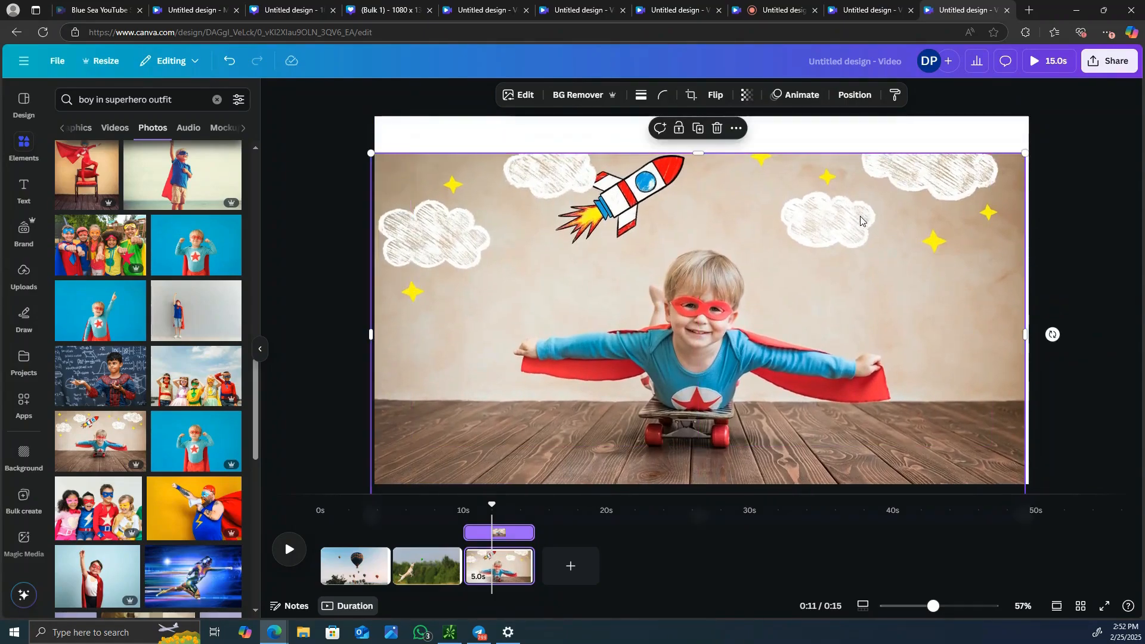
left_click_drag(860, 221, 864, 224)
left_click_drag(714, 154, 716, 116)
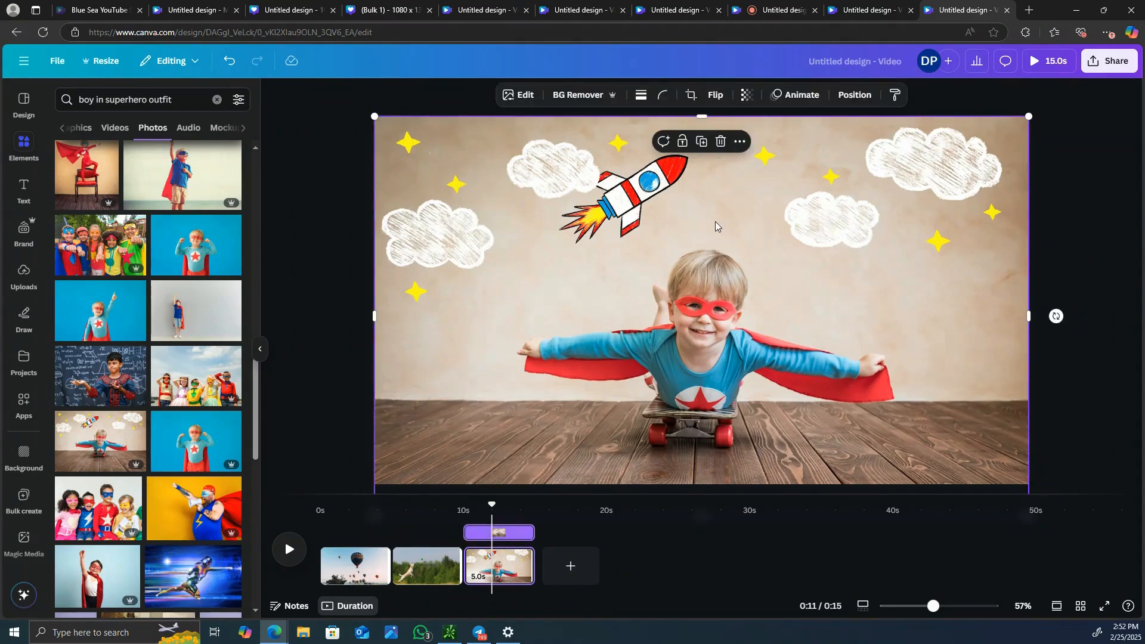
- Separate the boy and his skateboard from the photo with Magic Grab, and move the cutout slightly up and left
left_click(510, 96)
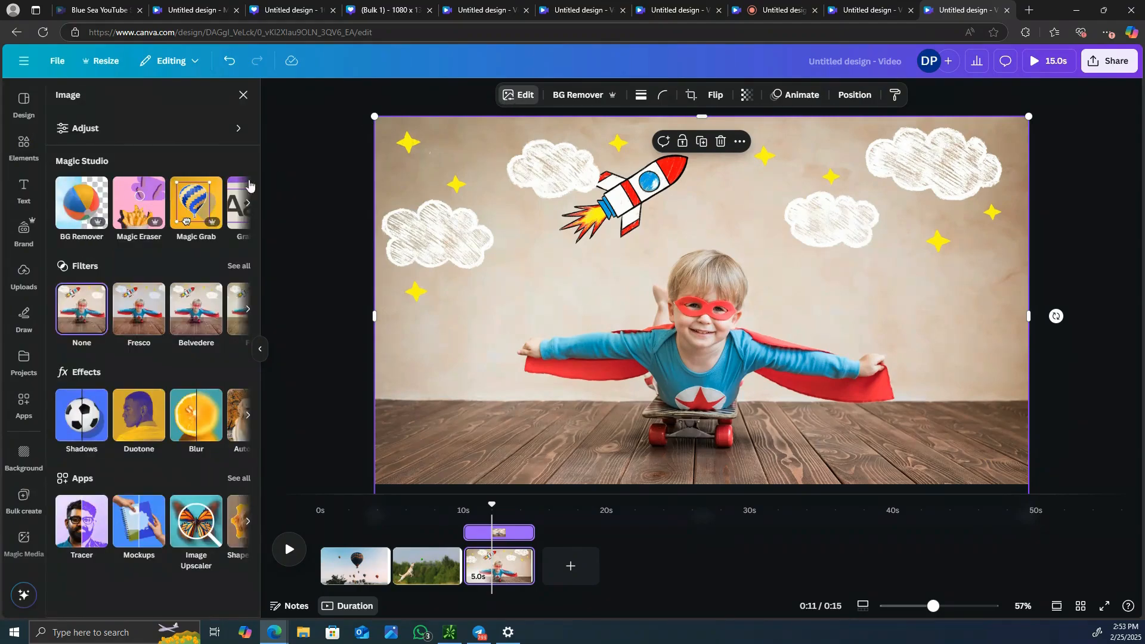
left_click(191, 209)
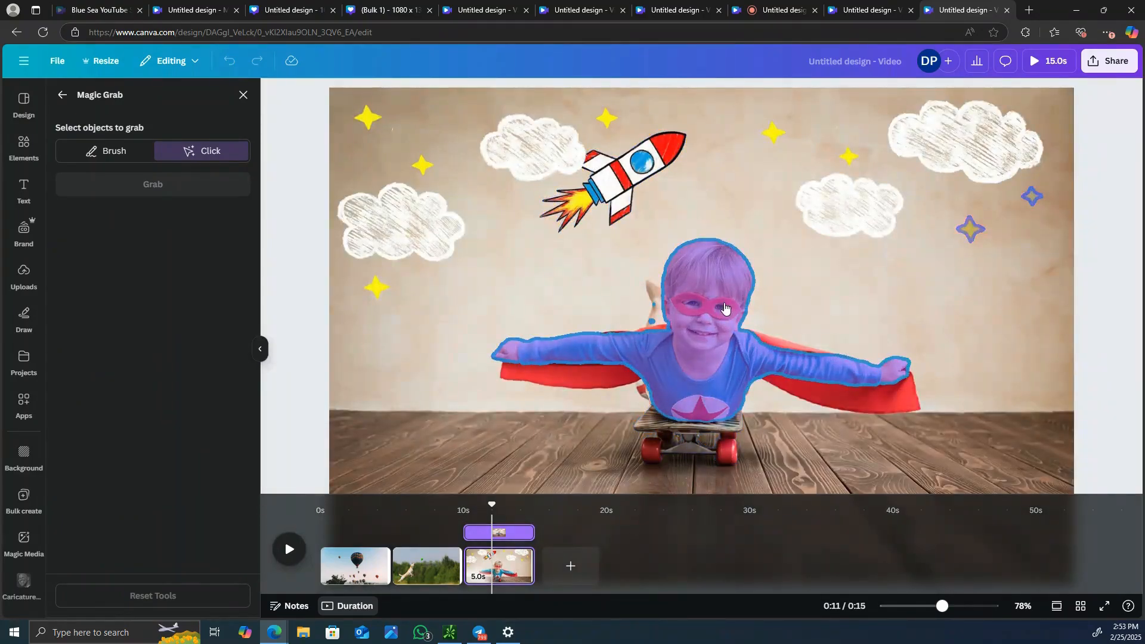
left_click(719, 319)
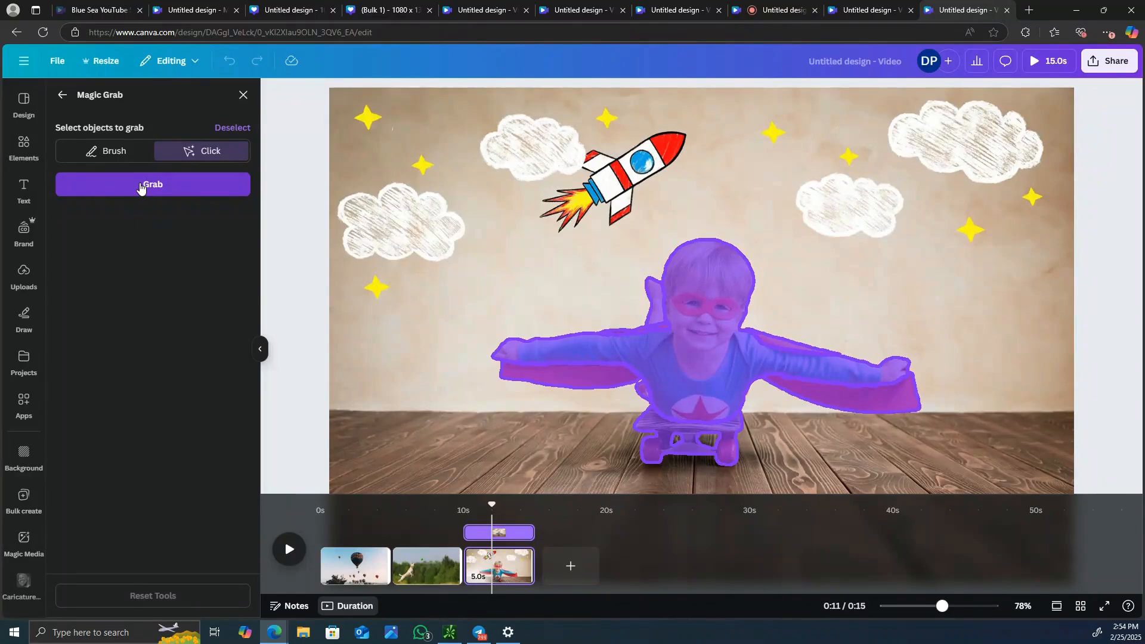
left_click(141, 187)
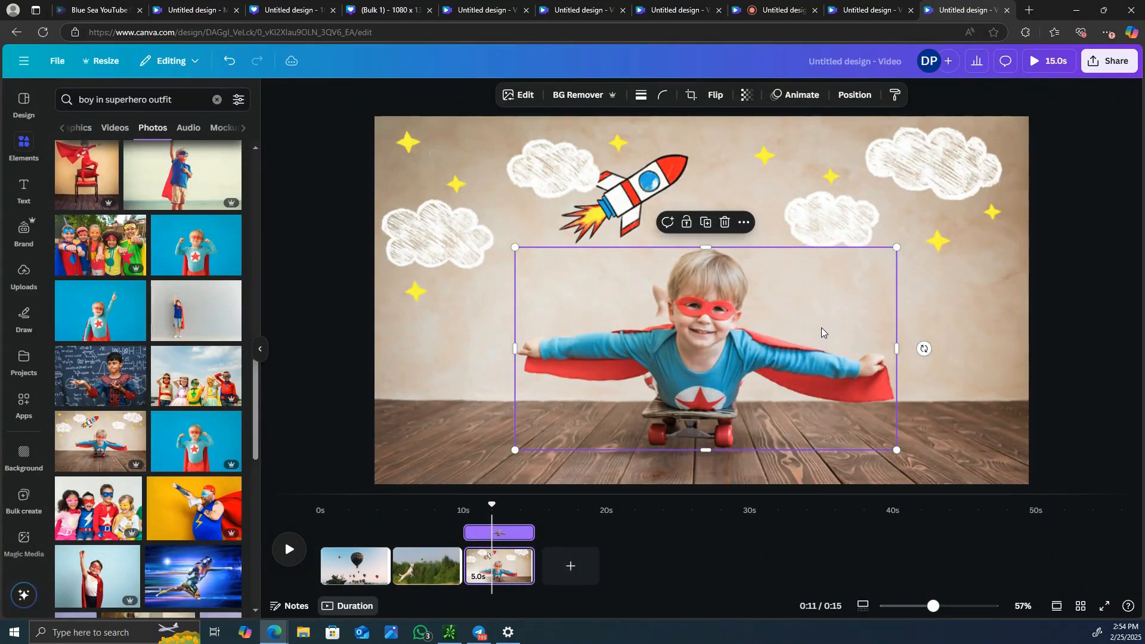
left_click_drag(822, 329, 767, 317)
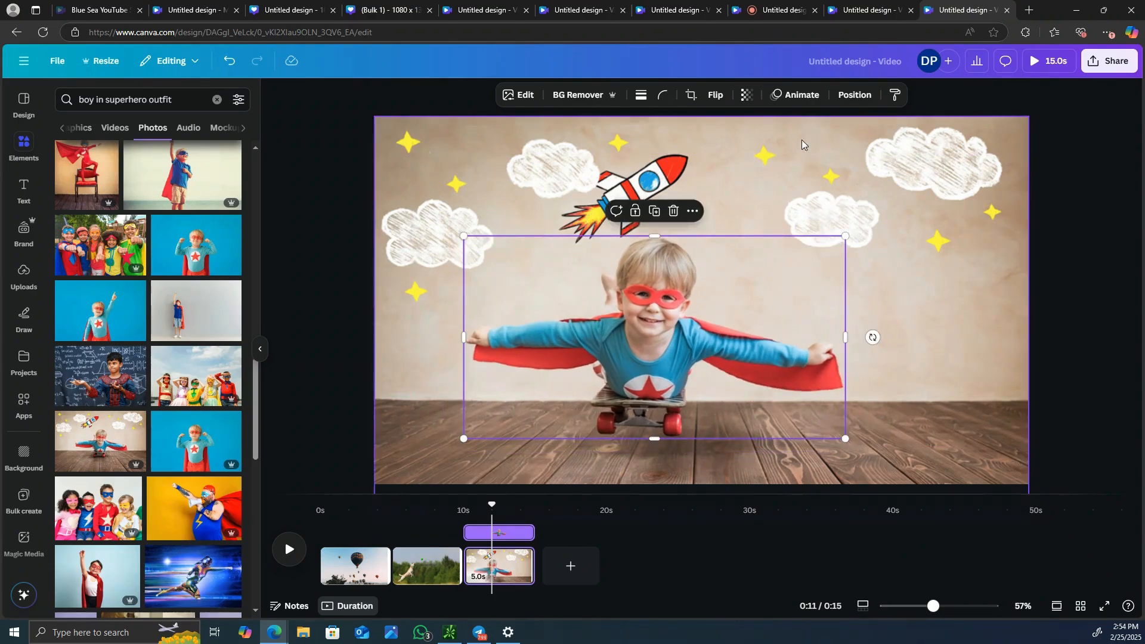
- Nudge the boy cutout slightly up and left, and apply the Breathe animation to it
left_click(795, 97)
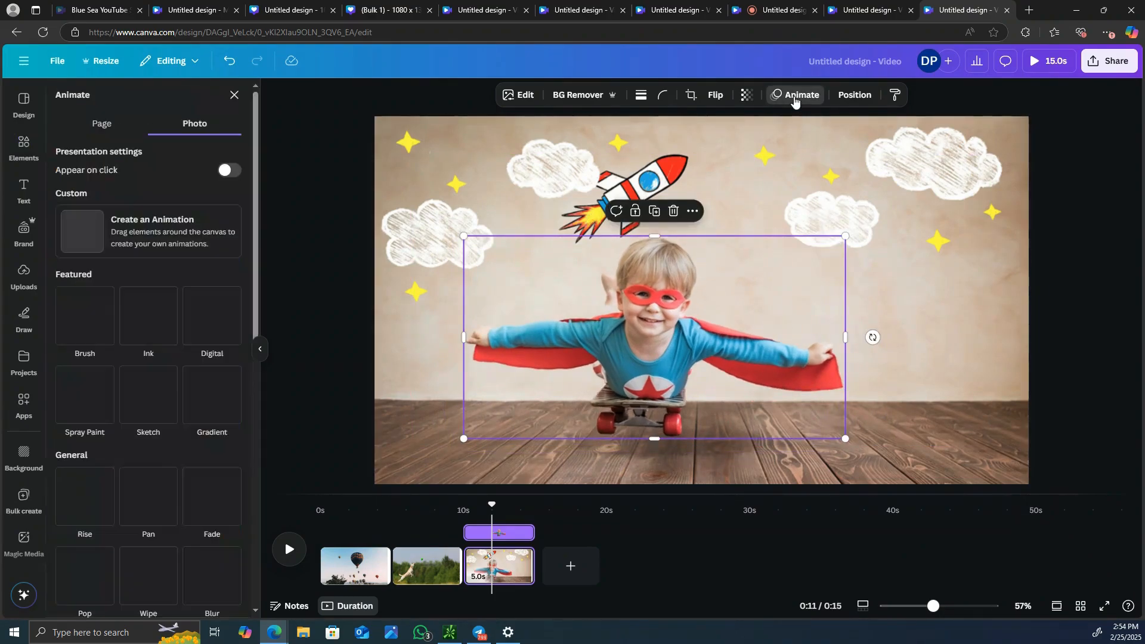
left_click_drag(774, 367, 763, 351)
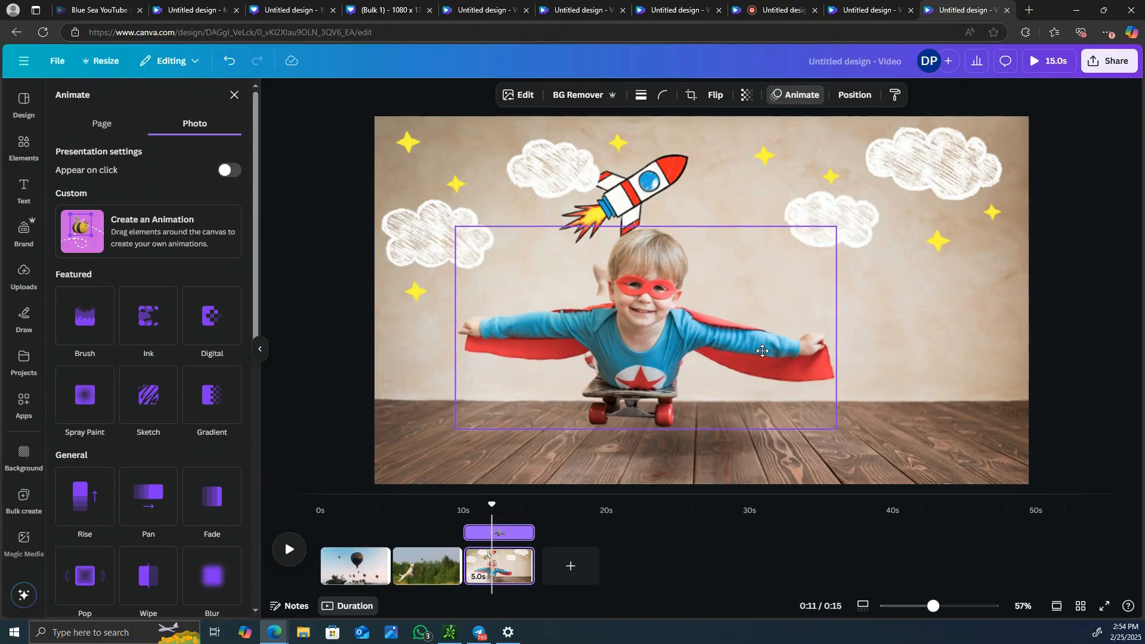
scroll(162, 361, "down", 1)
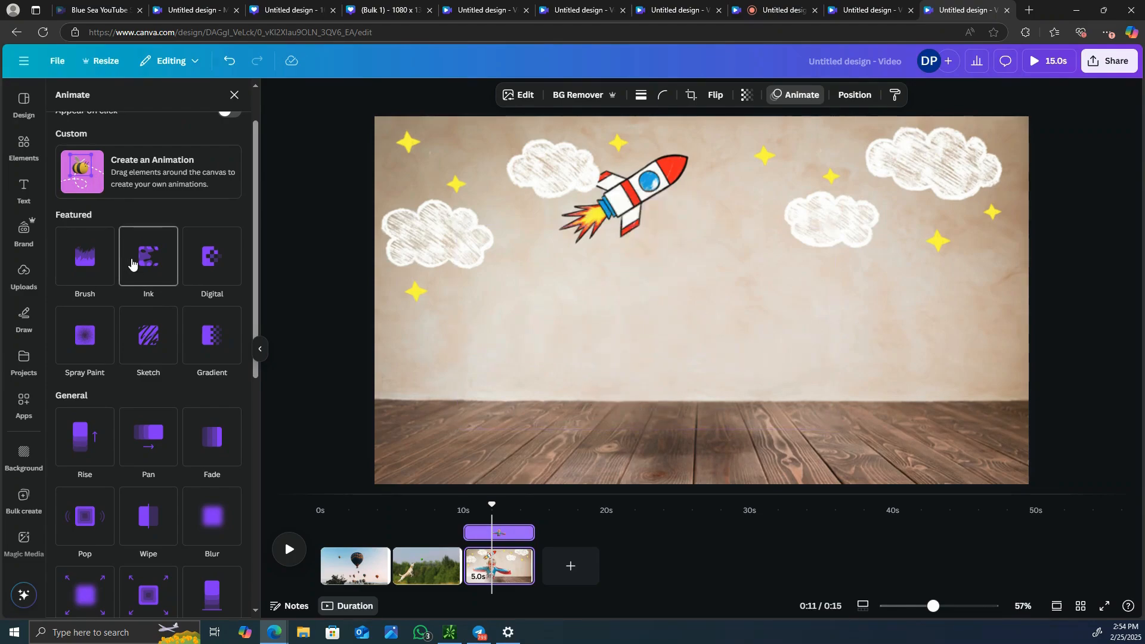
scroll(135, 468, "down", 2)
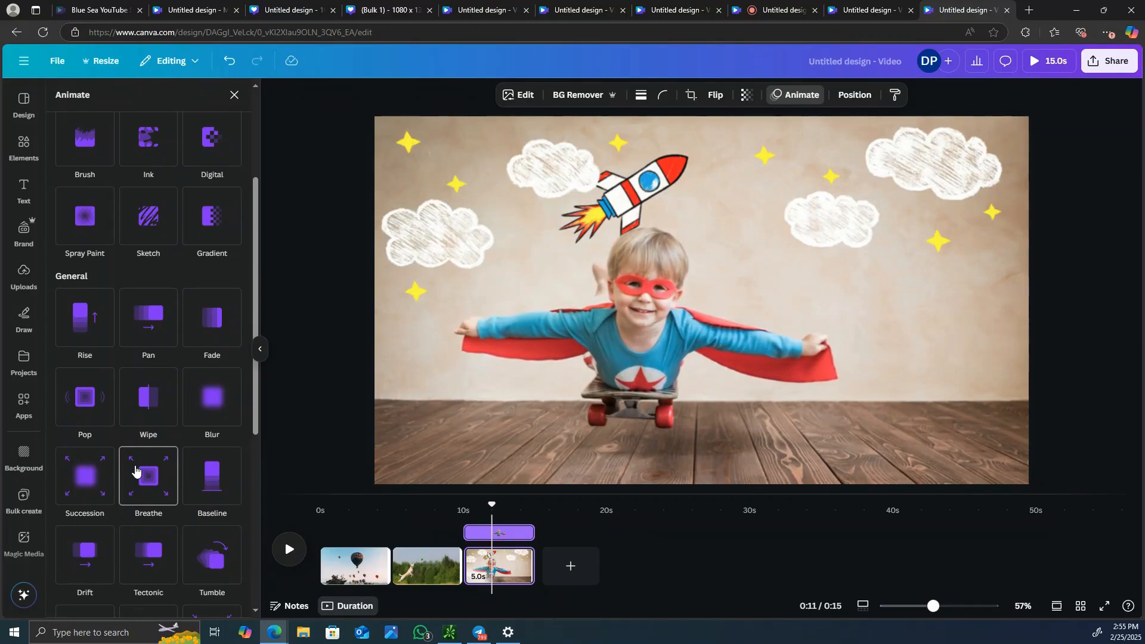
left_click(141, 476)
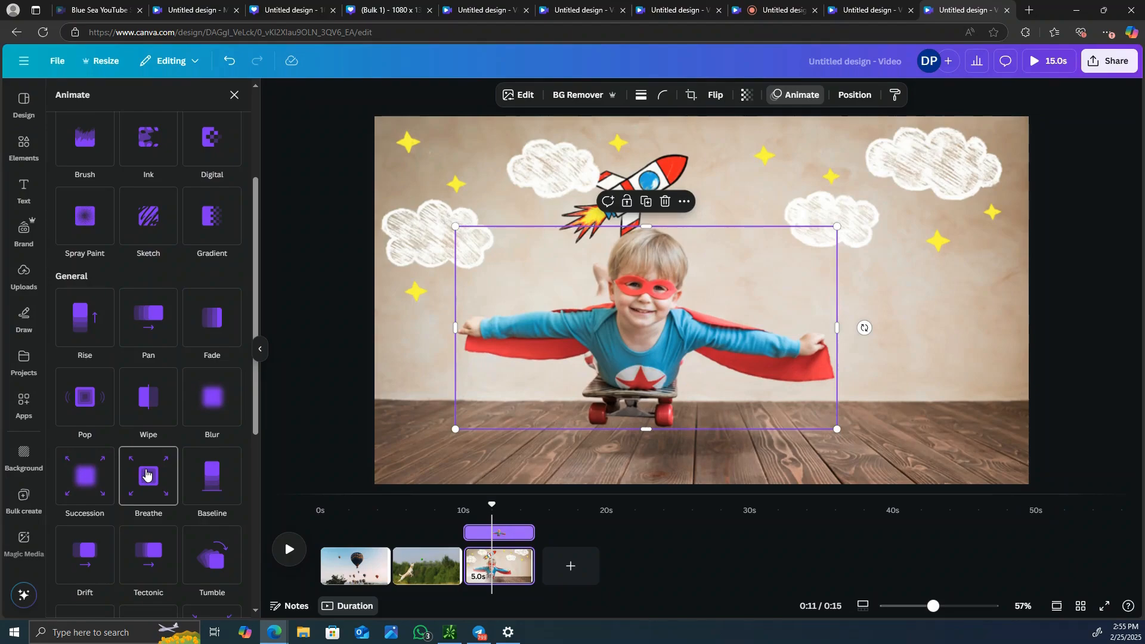
left_click(146, 474)
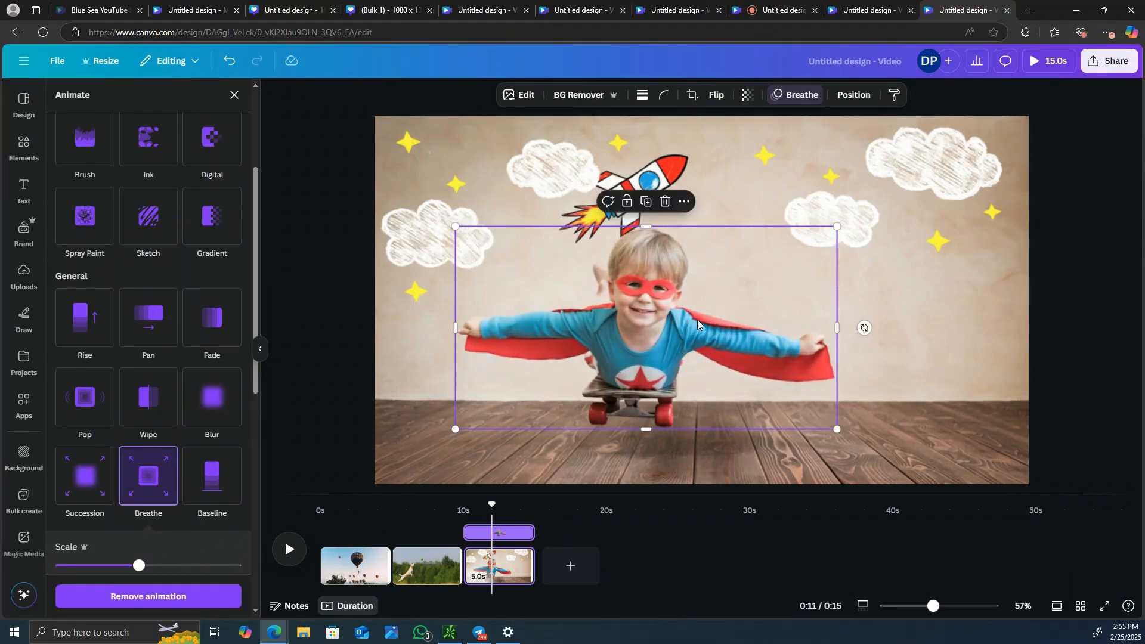
- Shrink the boy cutout slightly and move it right to about the horizontal centre of the page
left_click_drag(697, 320, 732, 320)
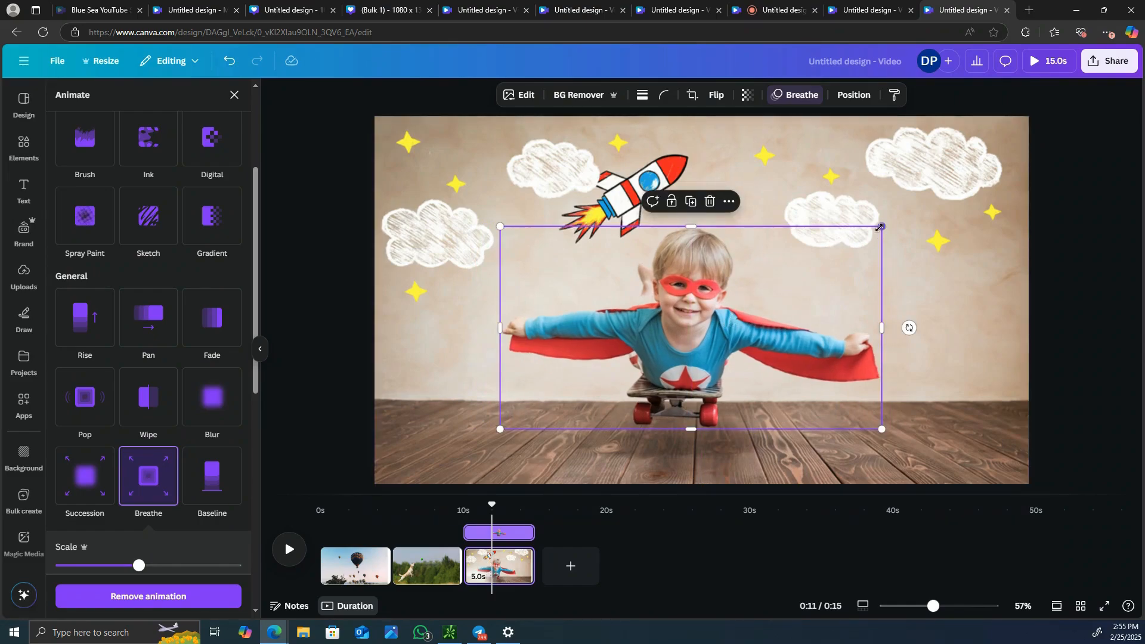
left_click_drag(881, 227, 844, 266)
left_click_drag(696, 320, 723, 320)
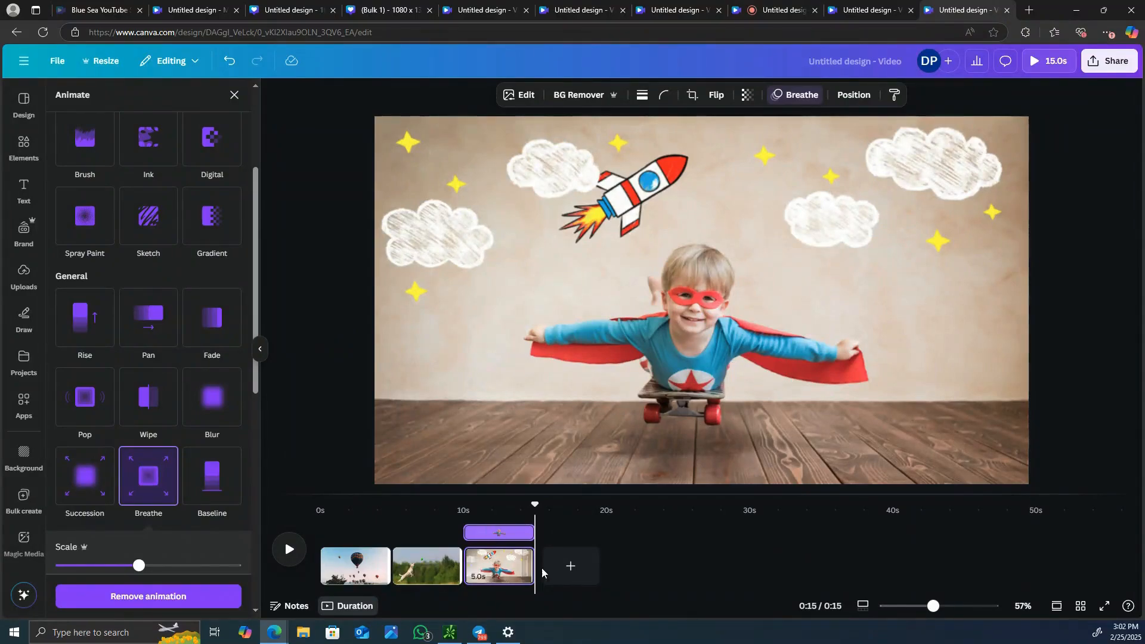
- Lengthen the boy page to 6.7 s and return the playhead to the start of that page
left_click(534, 567)
left_click_drag(546, 567, 560, 572)
left_click_drag(560, 506, 465, 522)
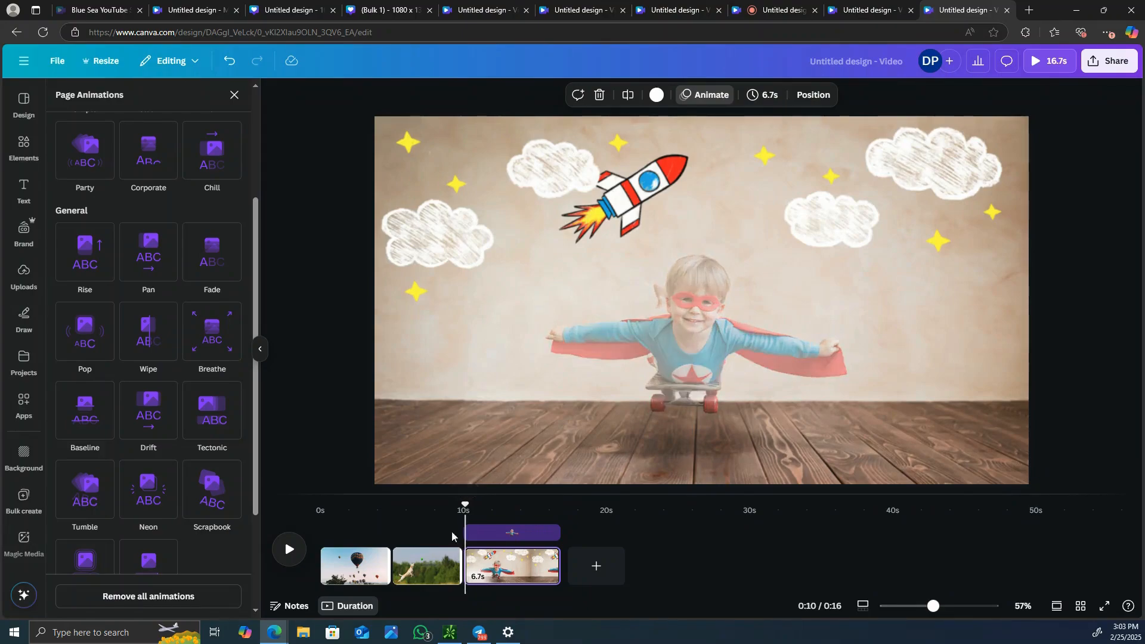
- Delete the dog page and the hot-air balloon page, keeping only the superhero boy page
right_click(425, 566)
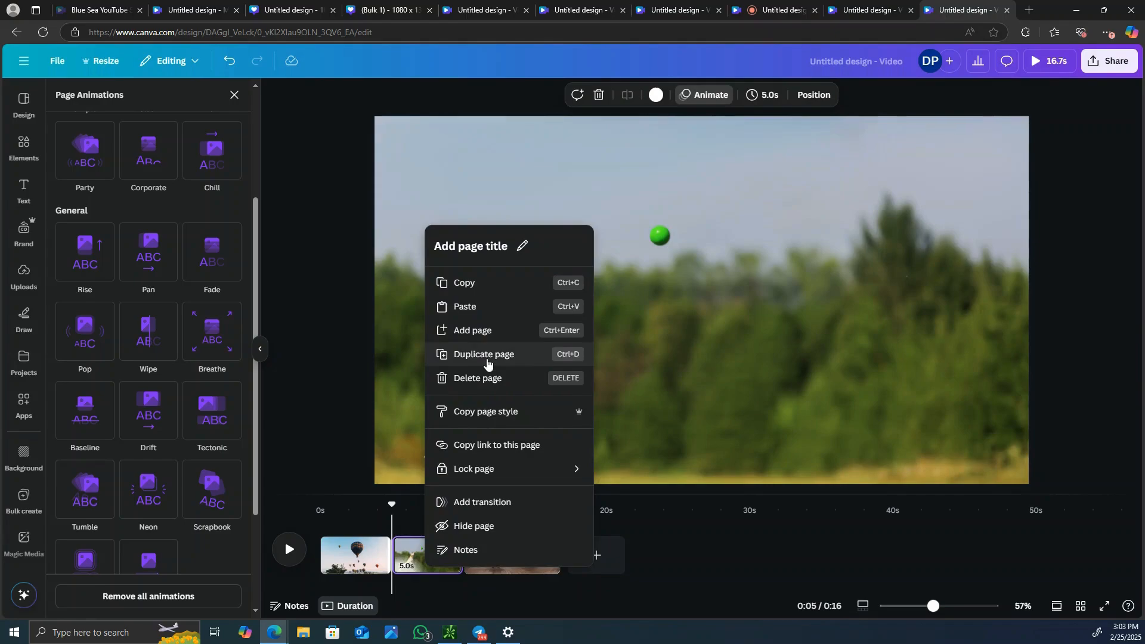
left_click(478, 377)
right_click(362, 565)
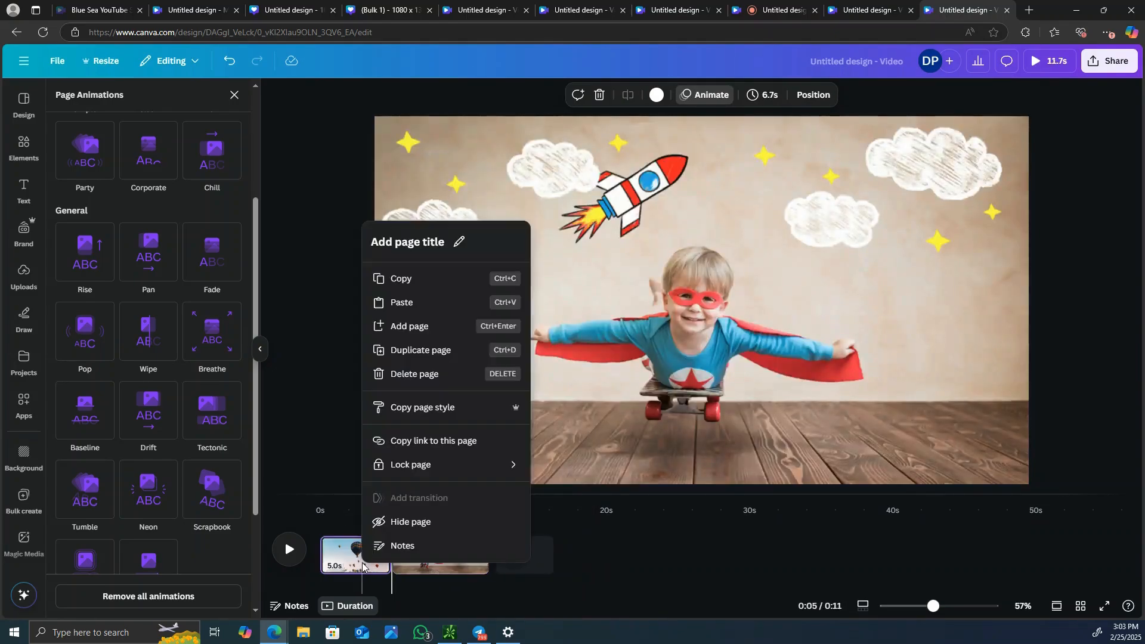
left_click(424, 373)
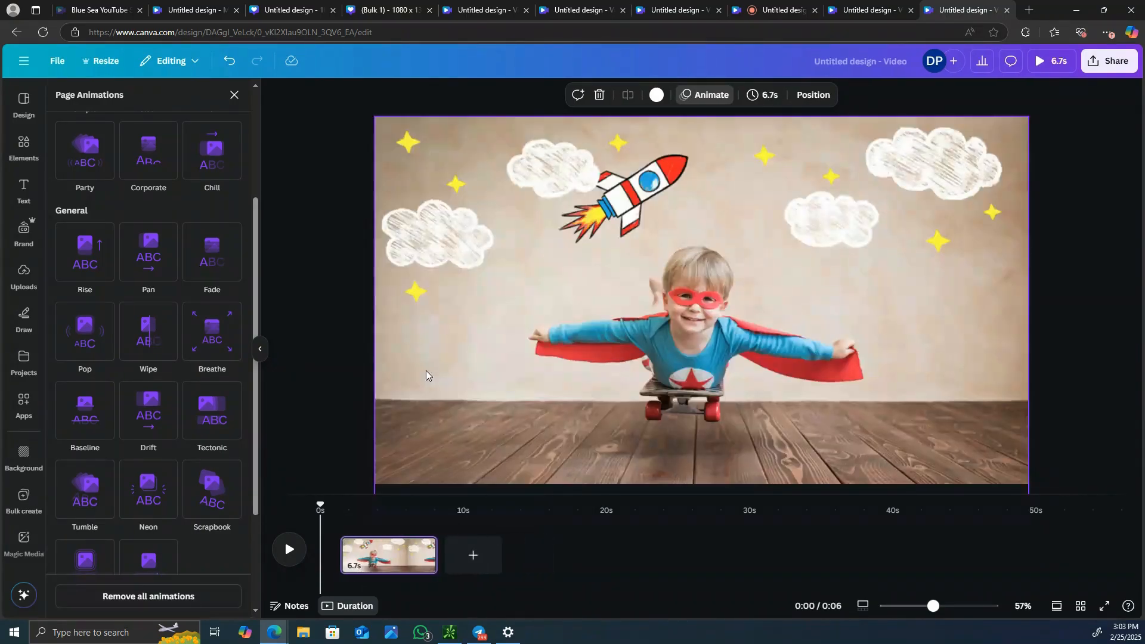
- Preview the boy page, stop by selecting the boy cutout, and replay the animation from 0.0 s
left_click(290, 550)
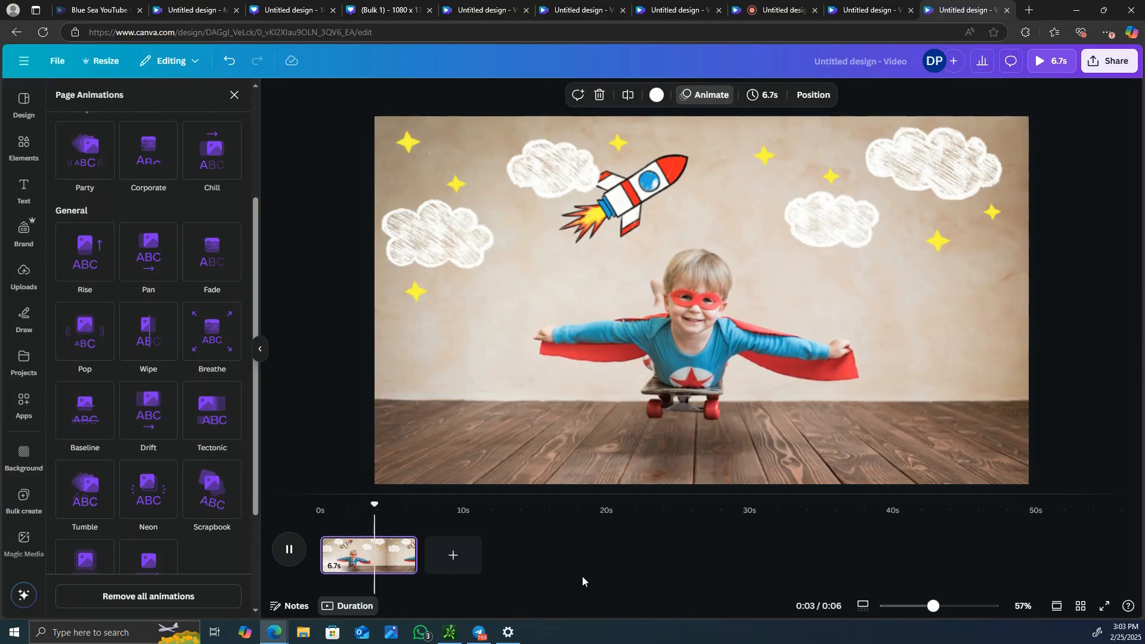
left_click(692, 307)
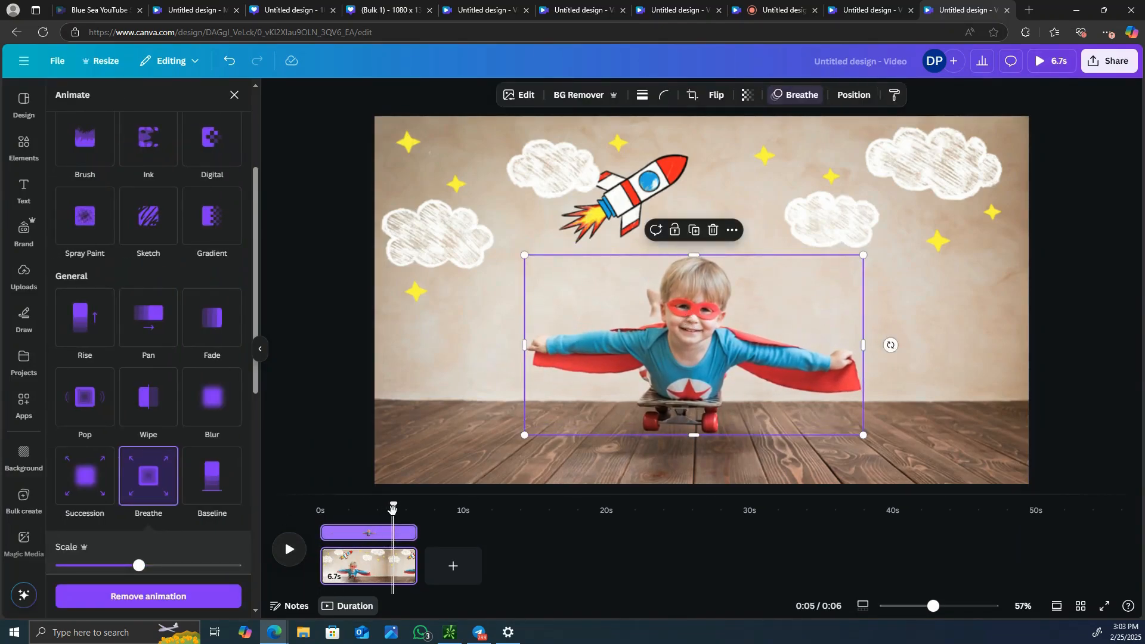
left_click_drag(392, 507, 320, 503)
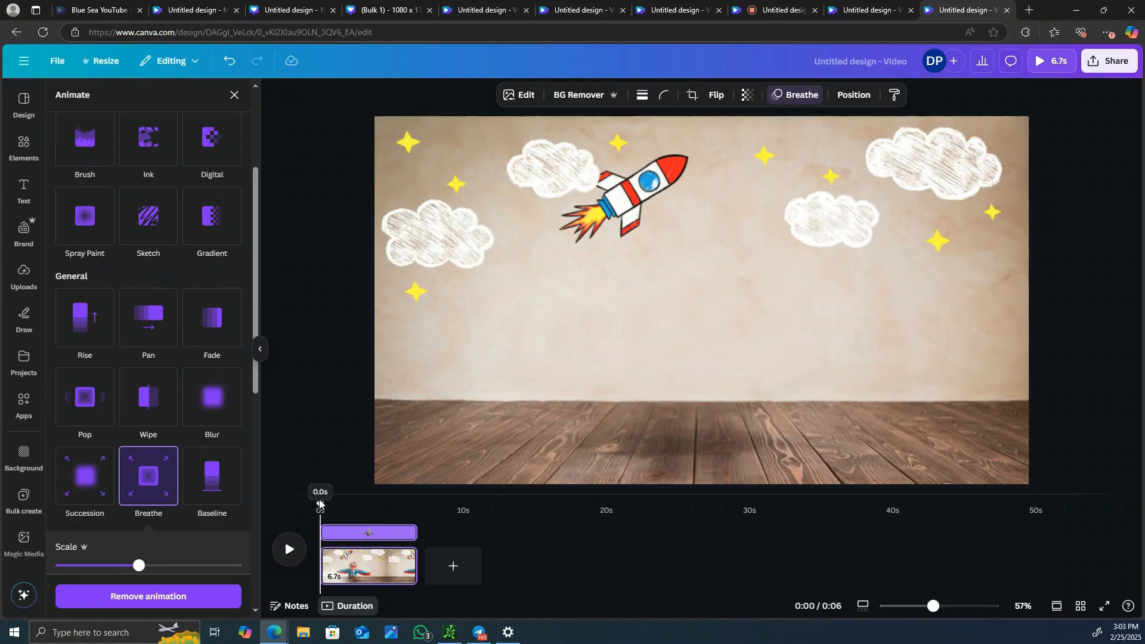
left_click(288, 549)
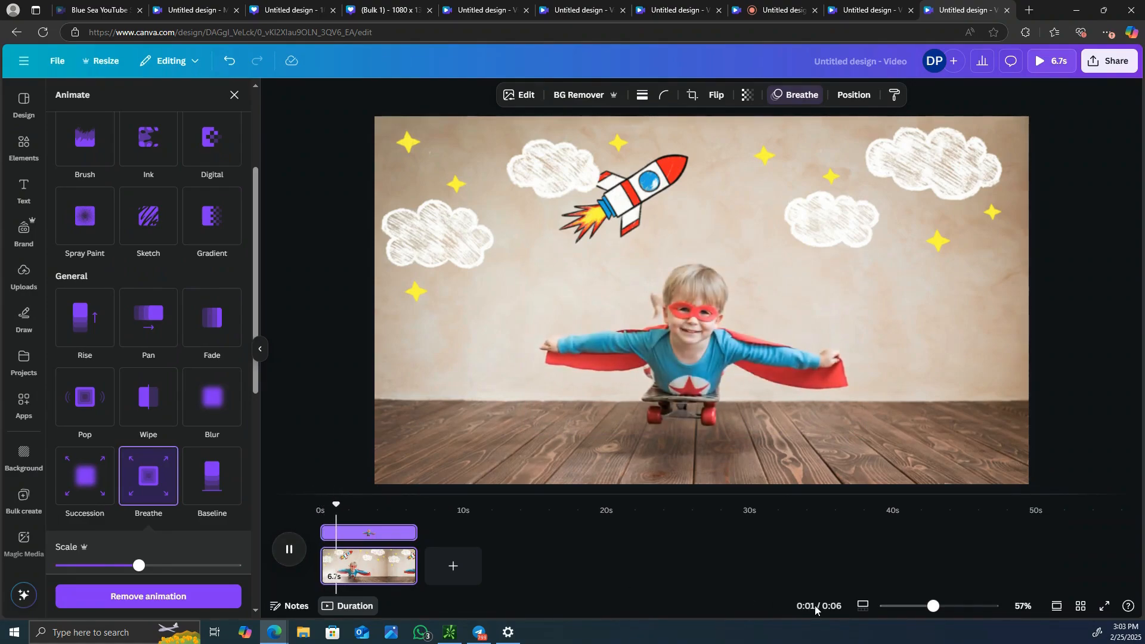